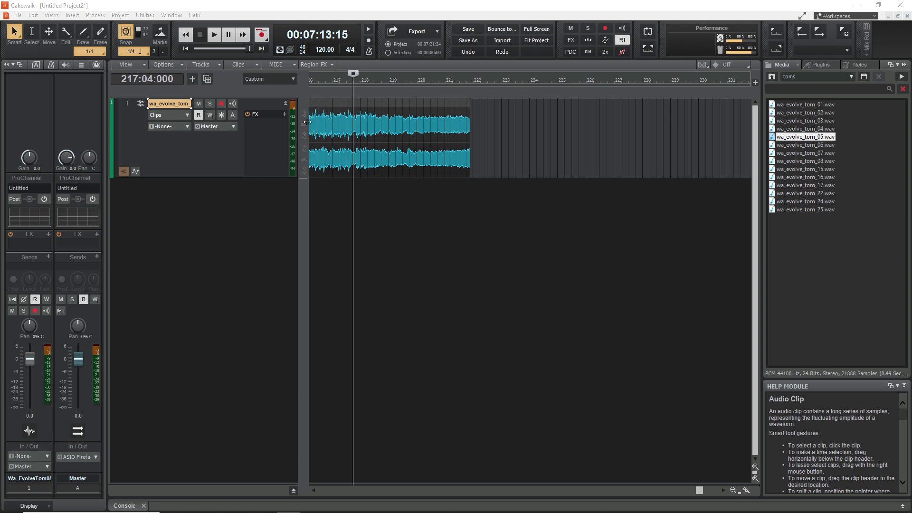
- Hide the vertical grid lines in the track view
left_click(125, 65)
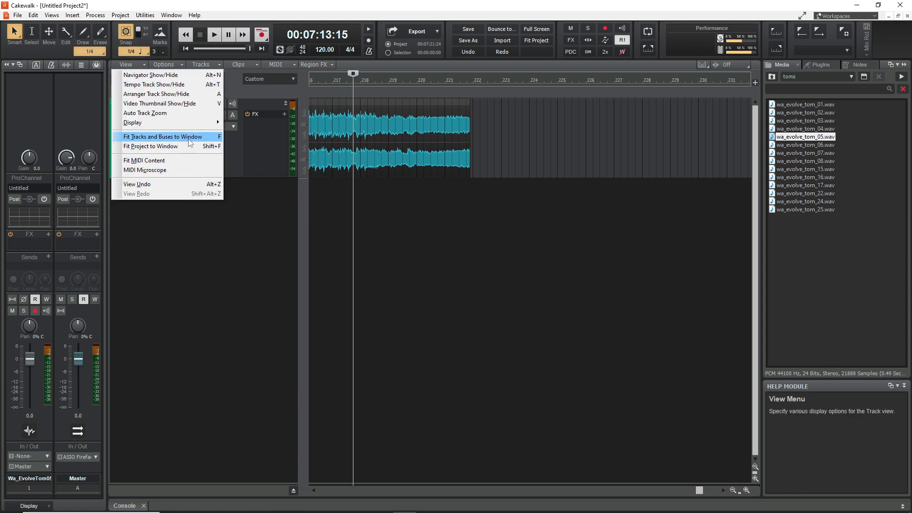
mouse_move(197, 124)
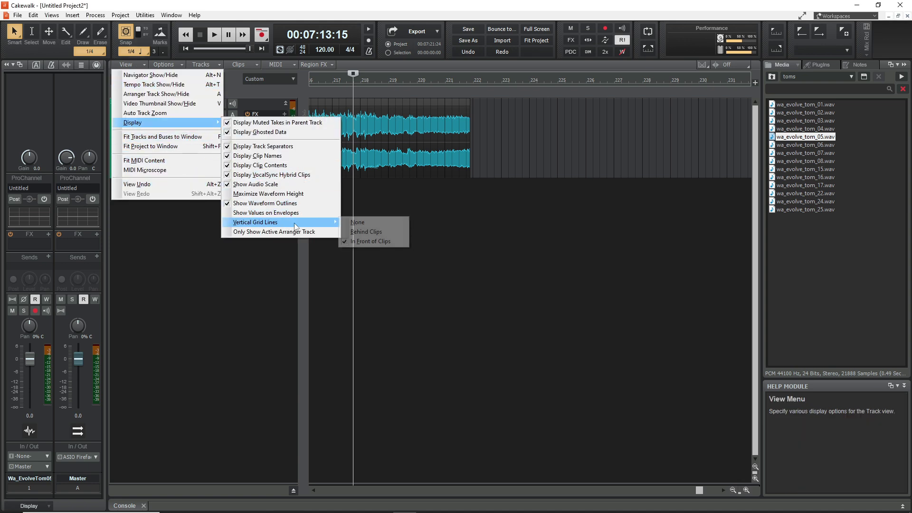
left_click(354, 221)
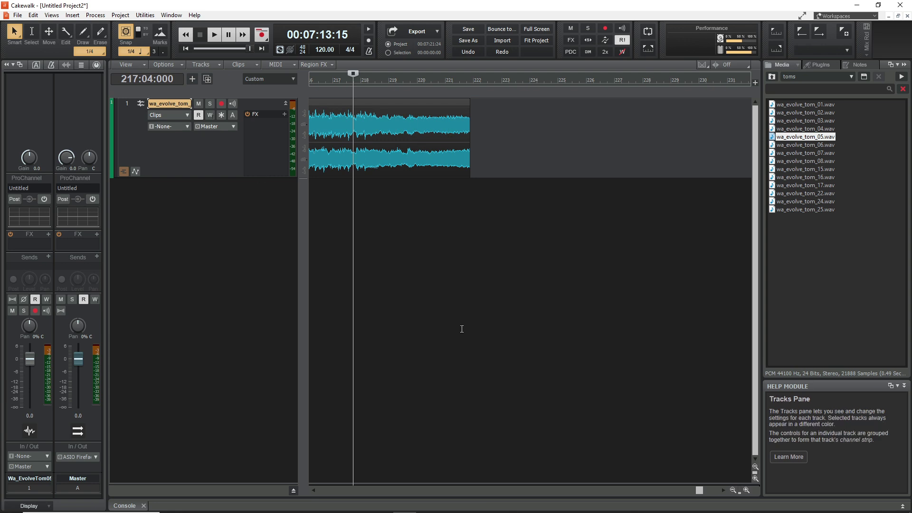
- Zoom in on the tom clip with a taller track and move the now time to bar 220
left_click(734, 490)
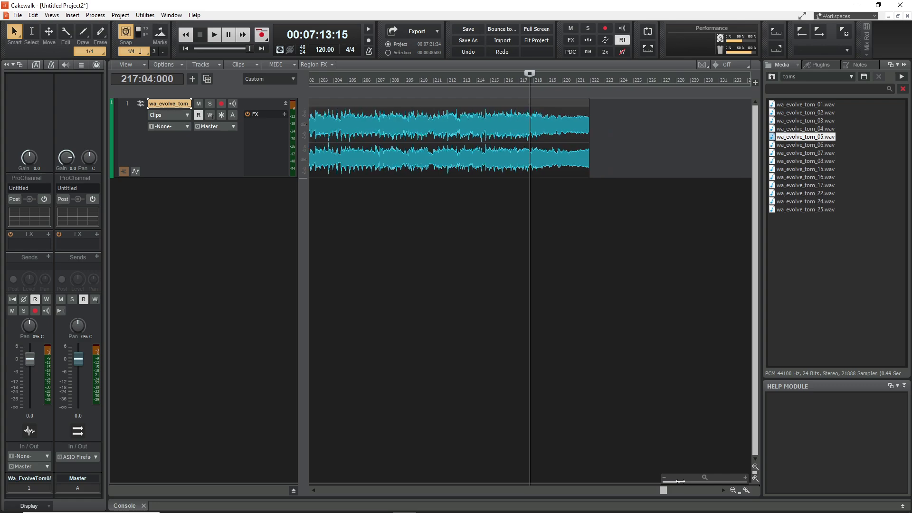
mouse_move(664, 490)
left_mouse_down()
mouse_move(371, 497)
mouse_move(668, 502)
left_mouse_up()
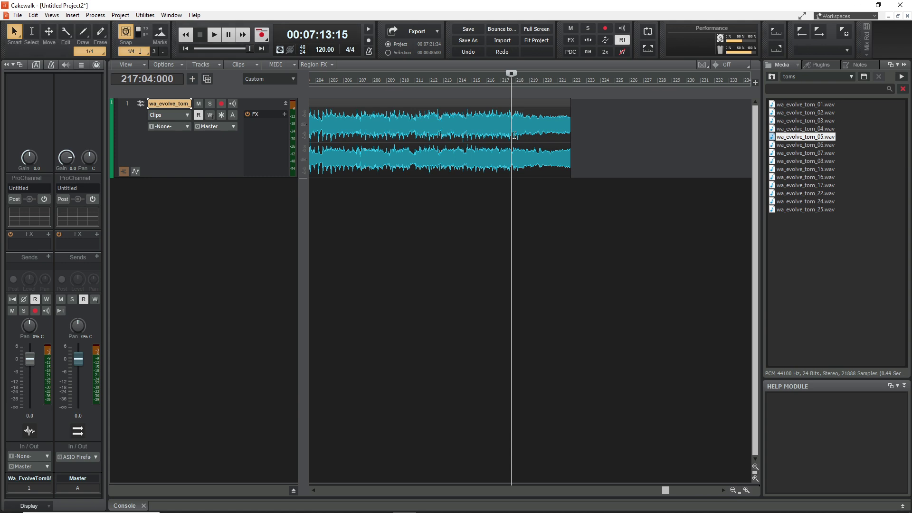
scroll(549, 152, "up", 3)
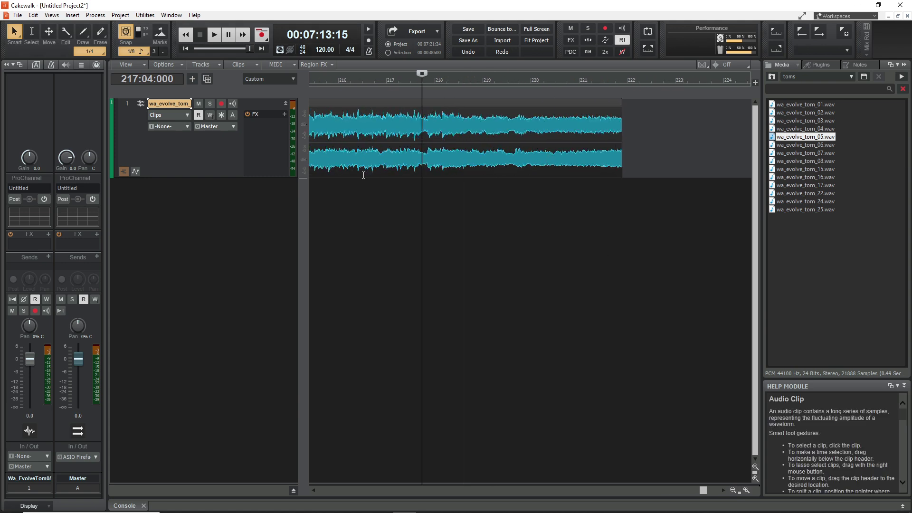
scroll(253, 184, "up", 2)
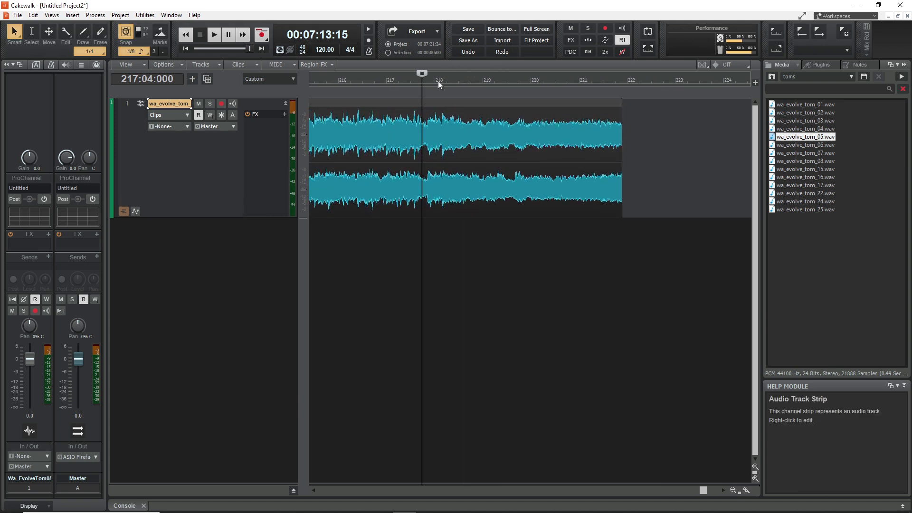
left_click(435, 80)
left_click(483, 81)
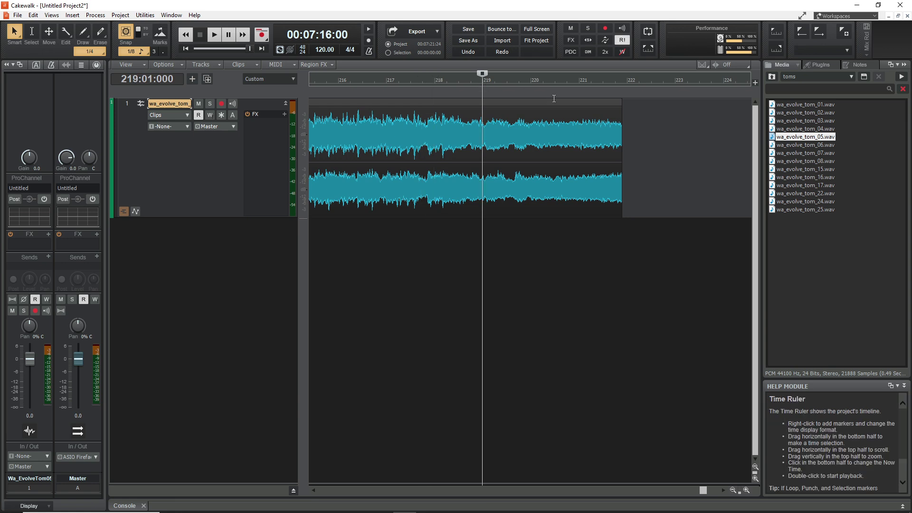
left_click(535, 81)
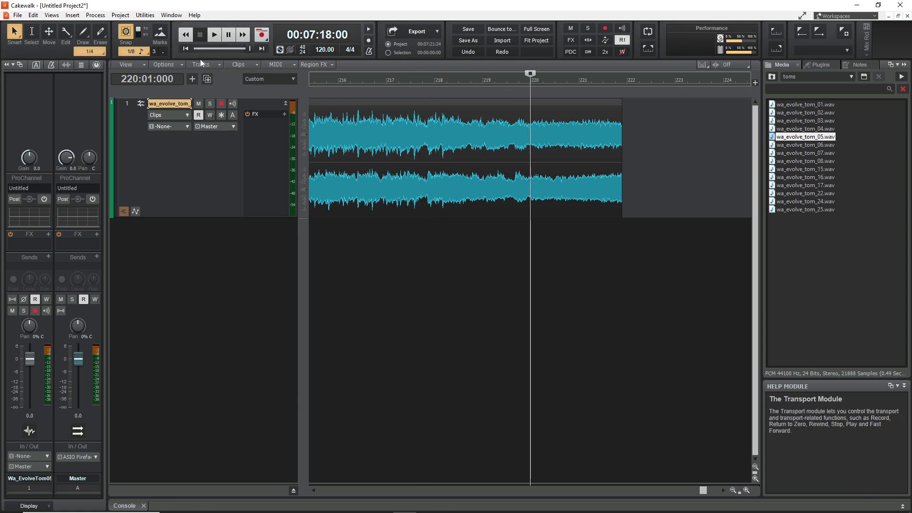
- Set Vertical Grid Lines to In Front of Clips
left_click(145, 67)
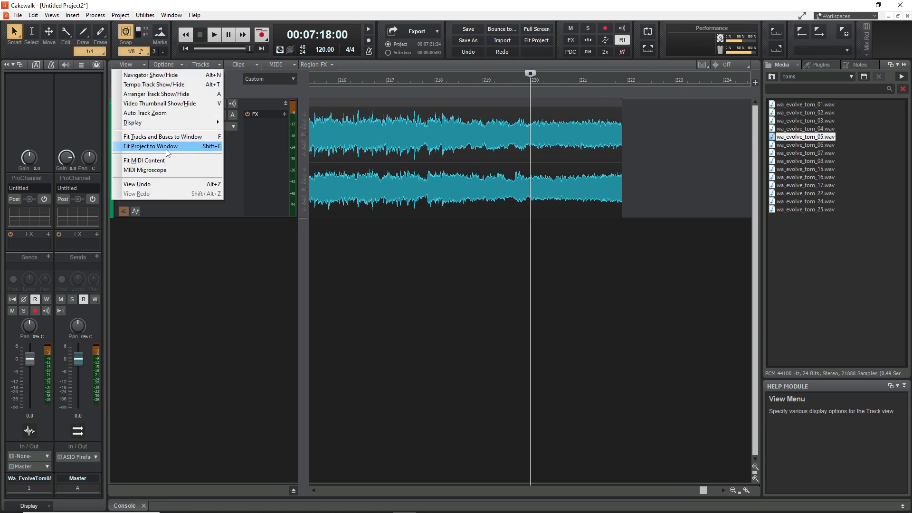
mouse_move(169, 122)
mouse_move(280, 223)
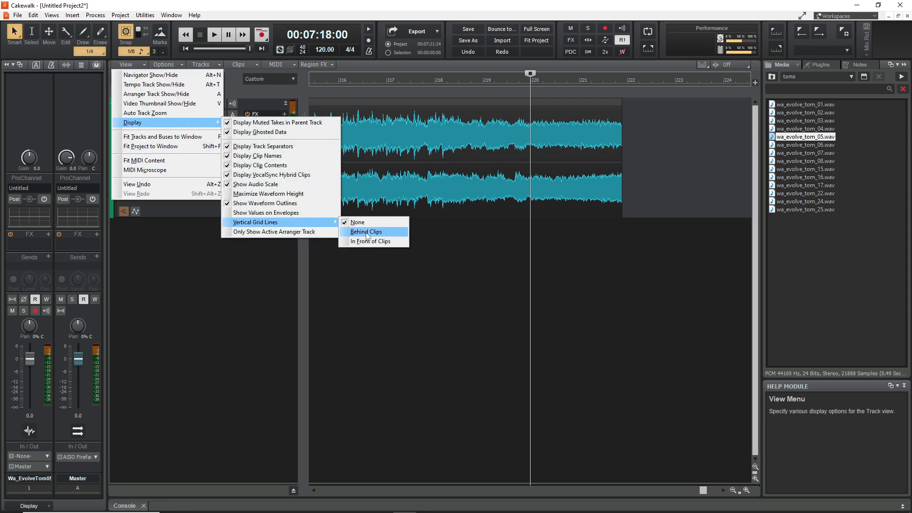
left_click(372, 241)
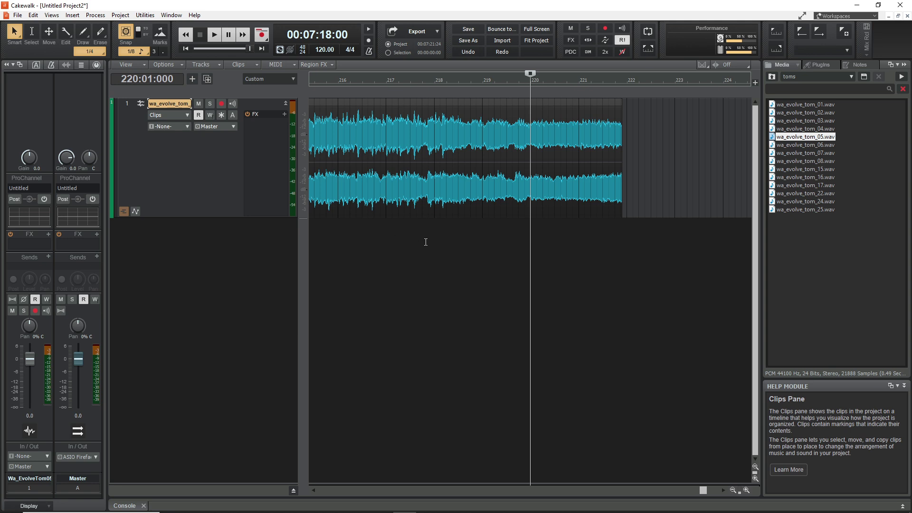
- Play the clip's ending from just before bar 218, then select the whole tom clip
left_click(427, 83)
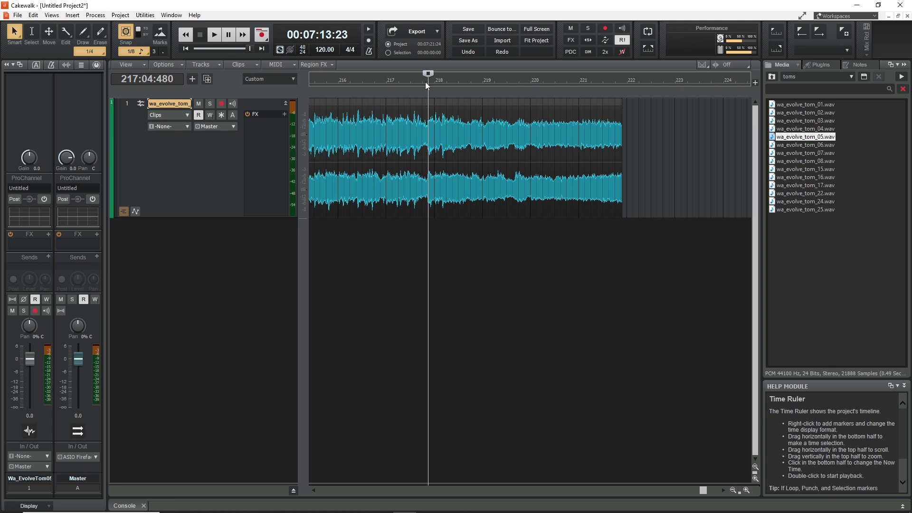
key("space")
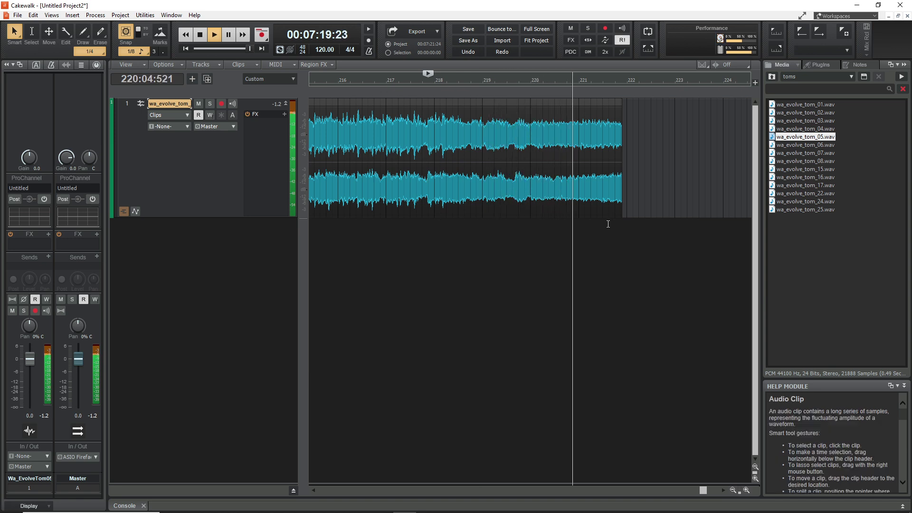
key("space")
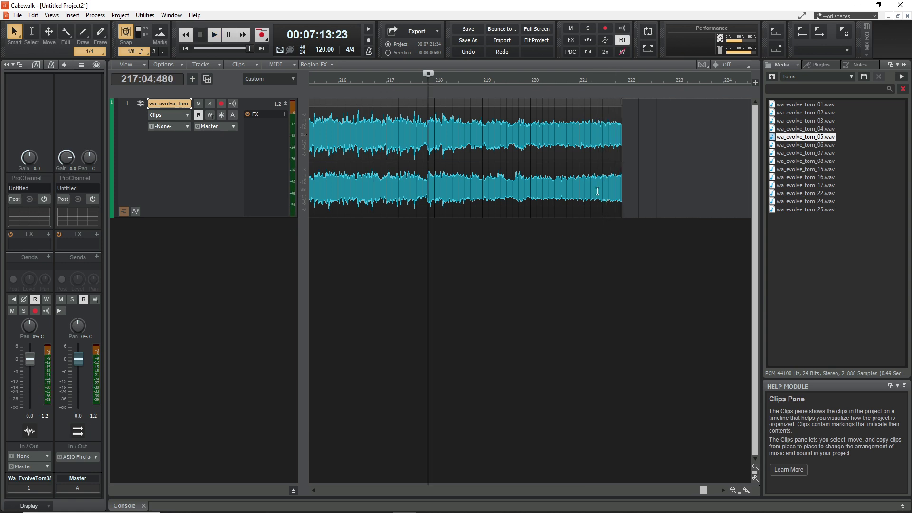
left_click(529, 172)
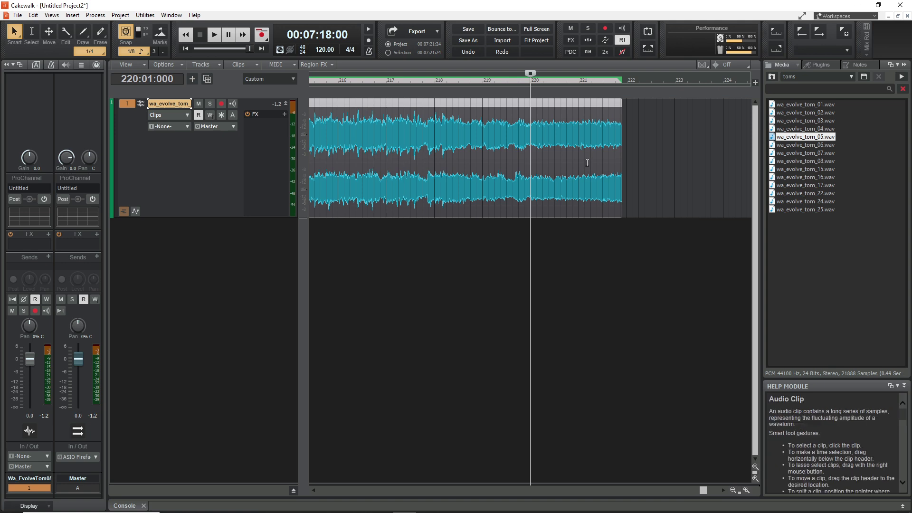
- Add kHs Pitch Shifter from the Uncategorized plug-ins to the tom track's FX bin
left_click(95, 15)
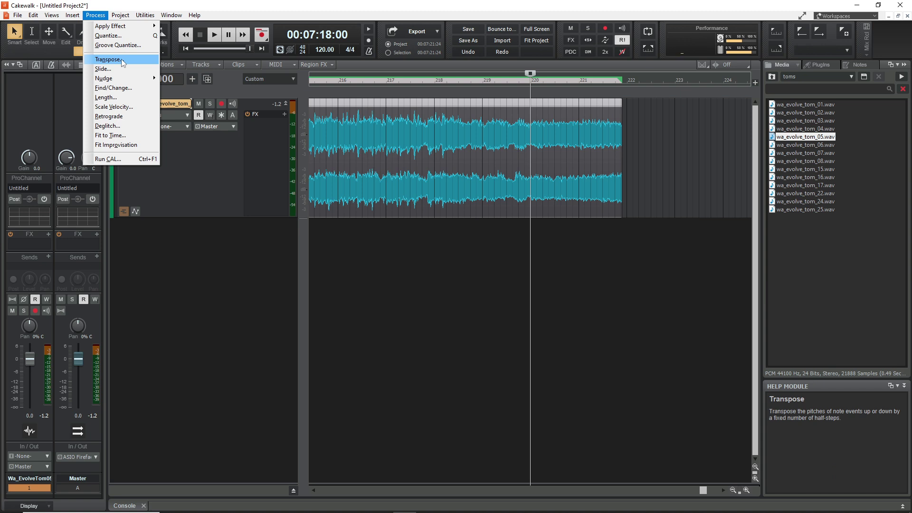
left_click(196, 172)
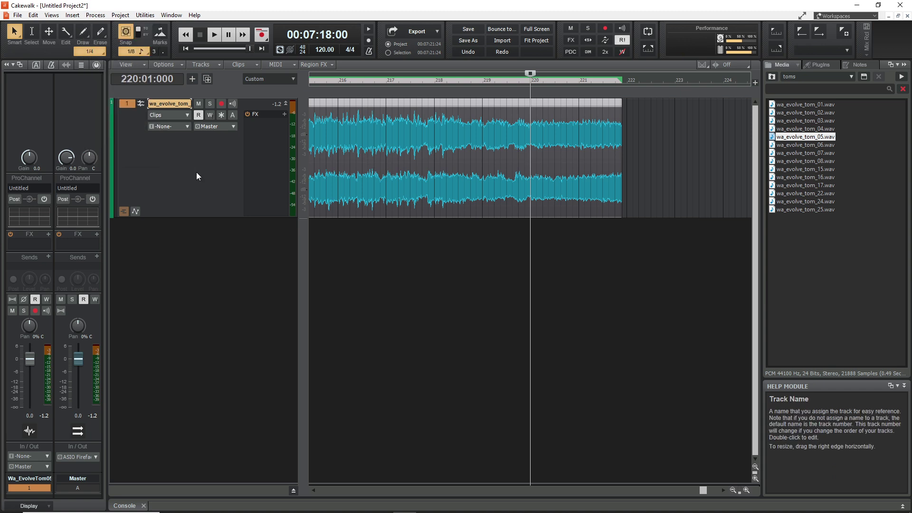
left_click(837, 66)
scroll(813, 255, "down", 1)
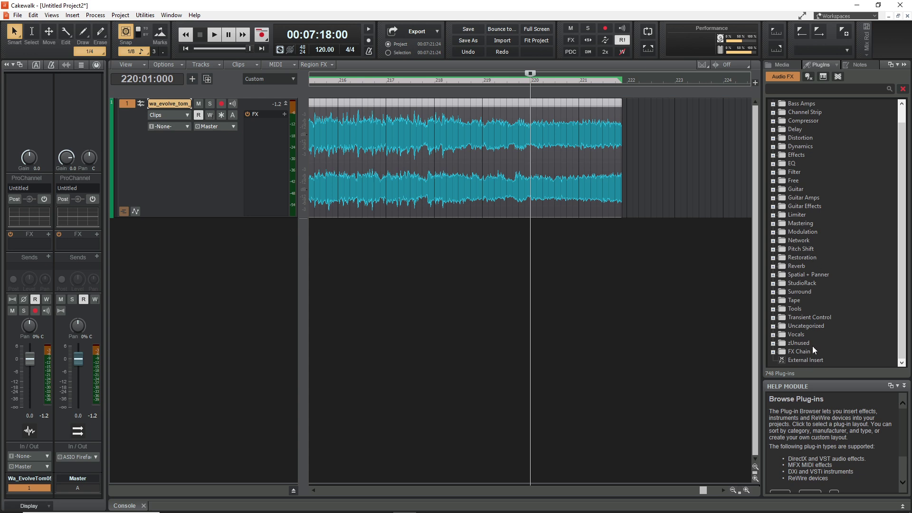
left_click(773, 327)
scroll(815, 239, "down", 2)
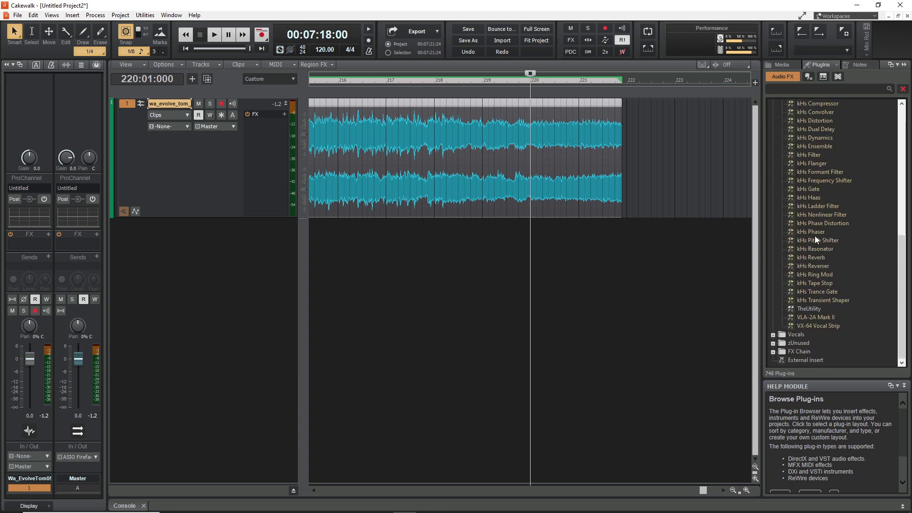
mouse_move(823, 243)
left_mouse_down()
mouse_move(480, 206)
mouse_move(264, 140)
left_mouse_up()
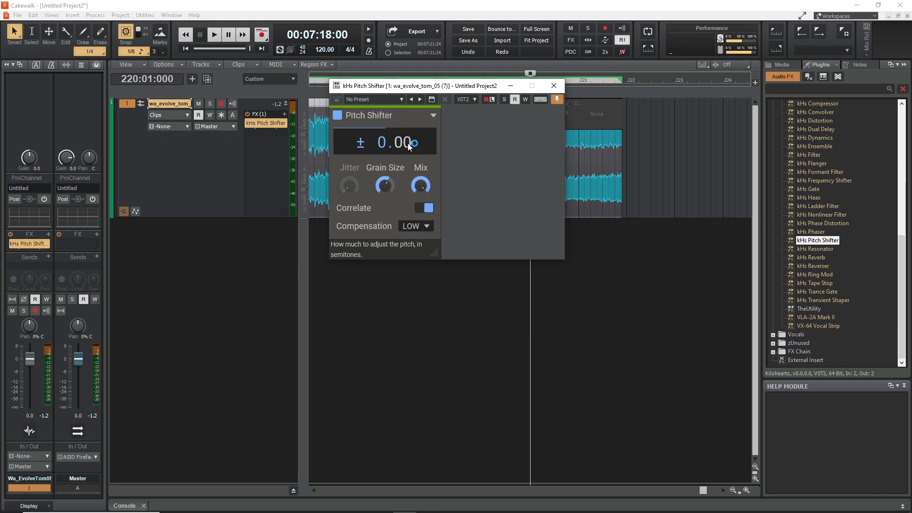
- Try pitch shifts around +6 and +1 semitones, leave it at 0.00, and close the editor
mouse_move(382, 148)
left_mouse_down()
mouse_move(381, 127)
mouse_move(382, 147)
left_mouse_up()
left_click_drag(384, 145, 384, 147)
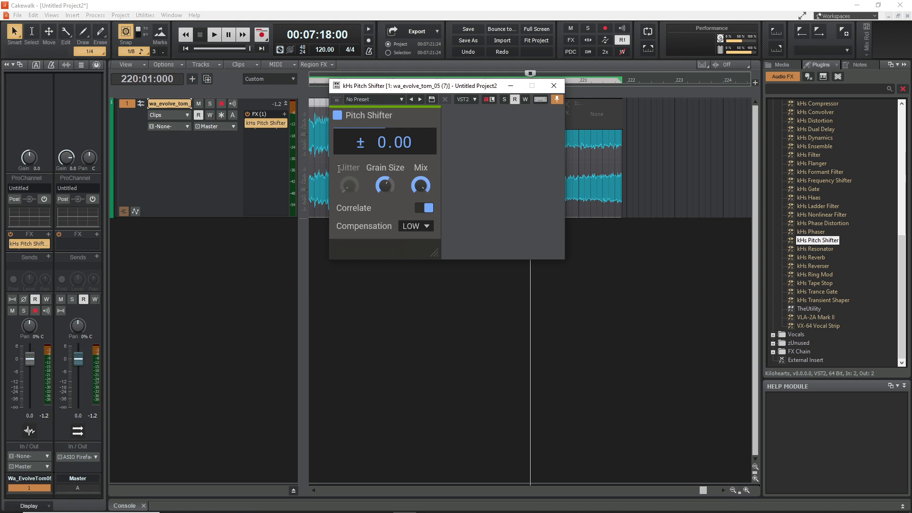
left_click(554, 86)
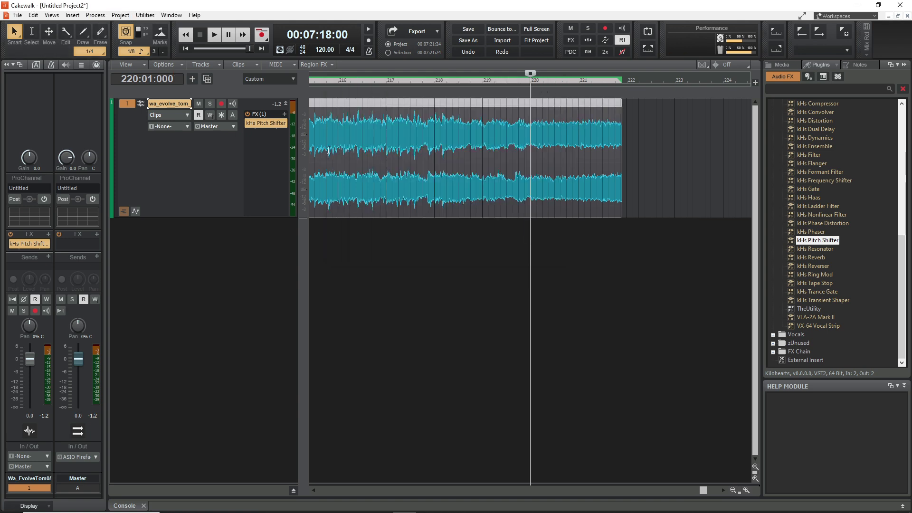
- Remove kHs Pitch Shifter from the tom track's effects and turn off grid snapping
right_click(267, 123)
left_click(263, 134)
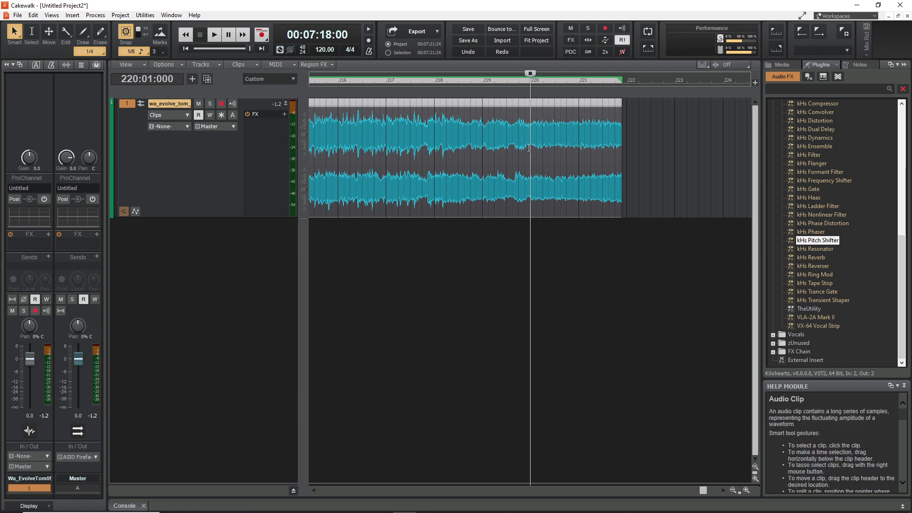
key("n")
- Split the clip at bar 220 and delete the portion before it
key("space")
key("space")
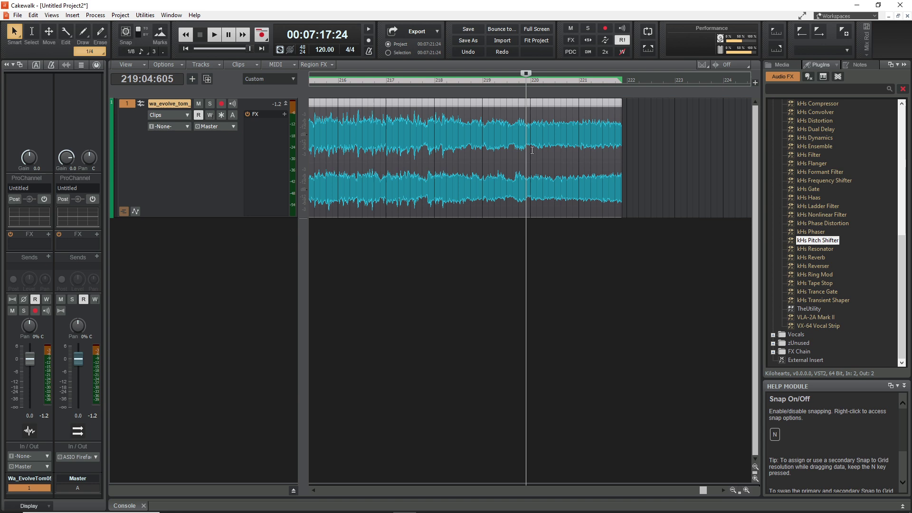
key("n")
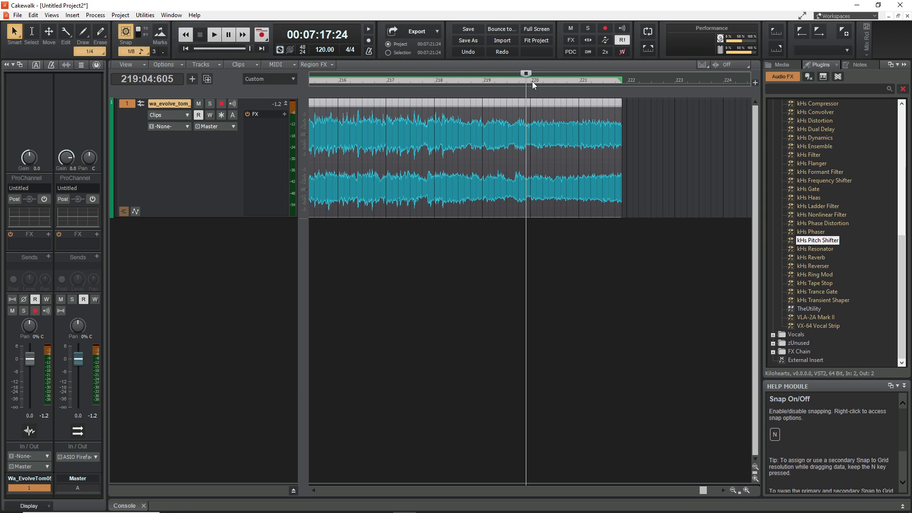
left_click(534, 85)
key("s")
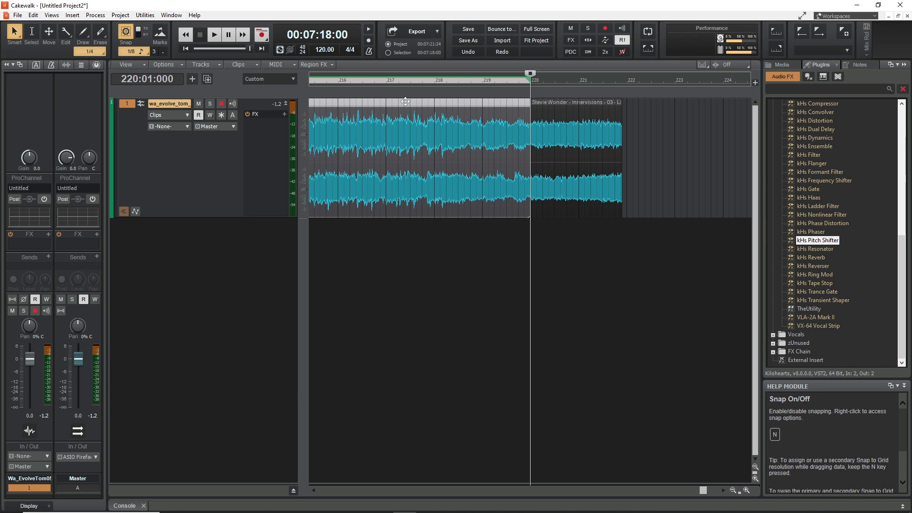
key("Delete")
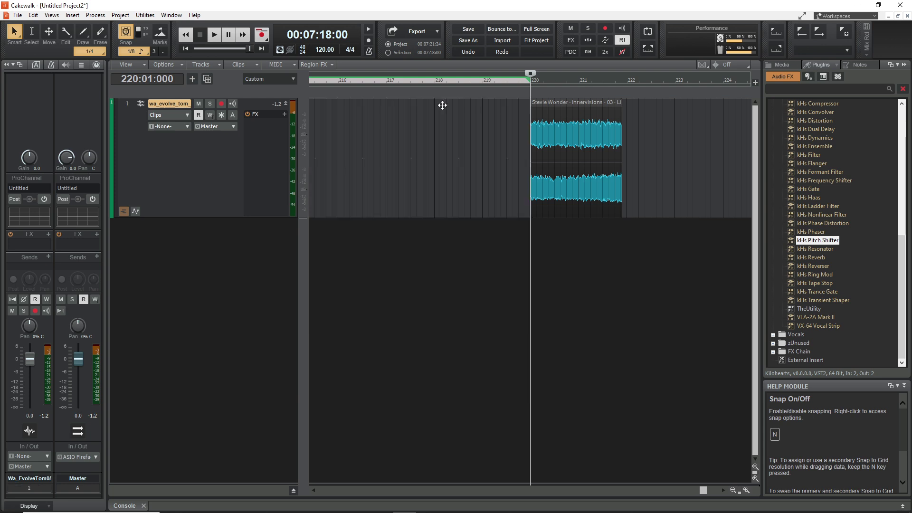
- Split the ending into four short clips, one beat apart
left_click(555, 145)
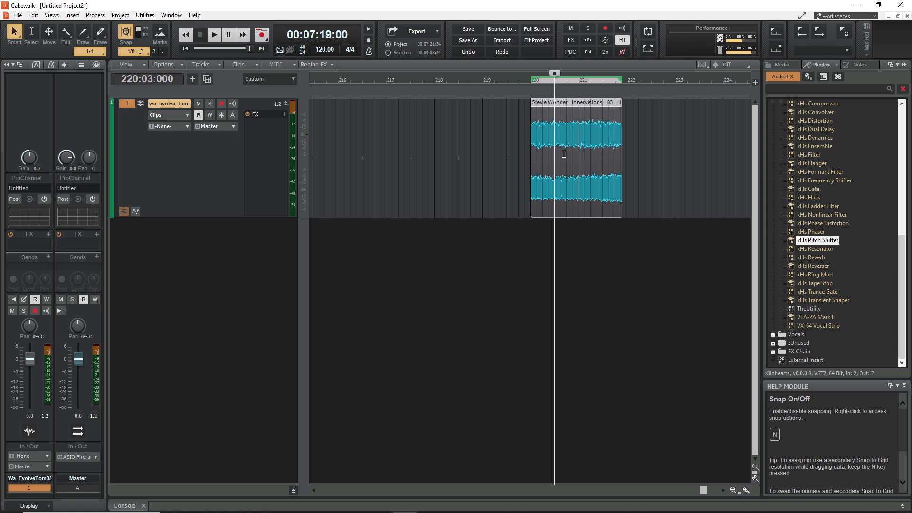
key("s")
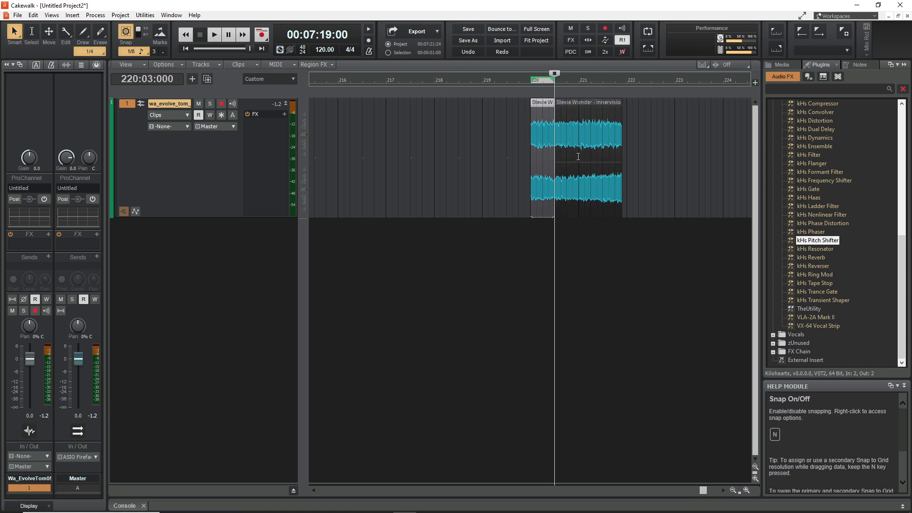
left_click(578, 156)
key("s")
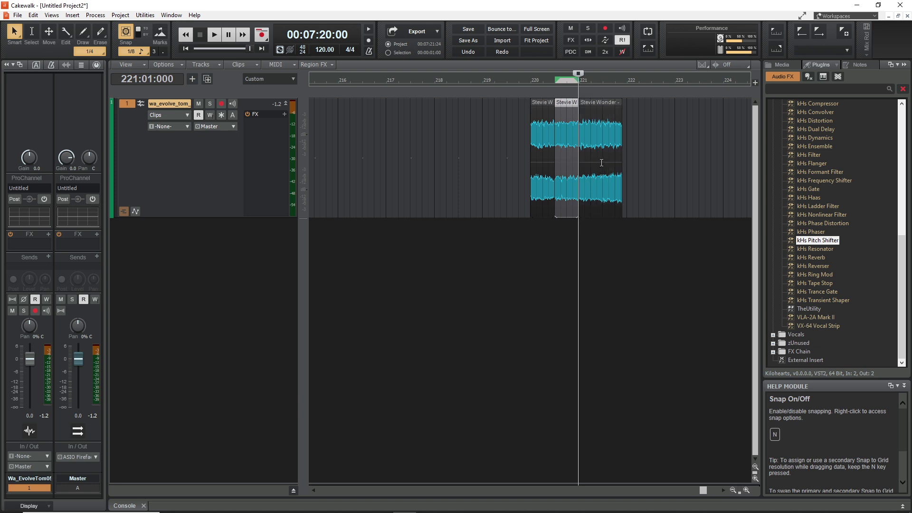
left_click(603, 164)
key("s")
left_click(573, 237)
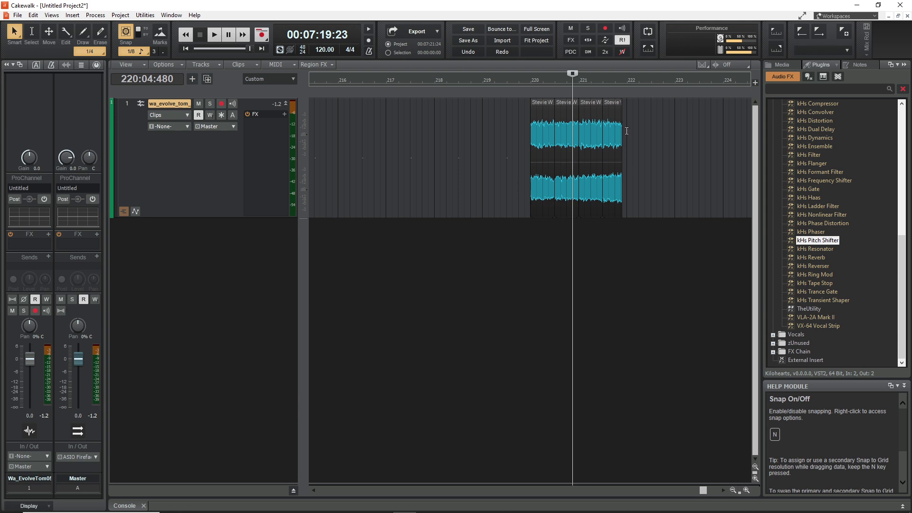
- Select bars 220–222, set the loop to that selection, and play it
left_click_drag(627, 127, 527, 146)
left_click(527, 146)
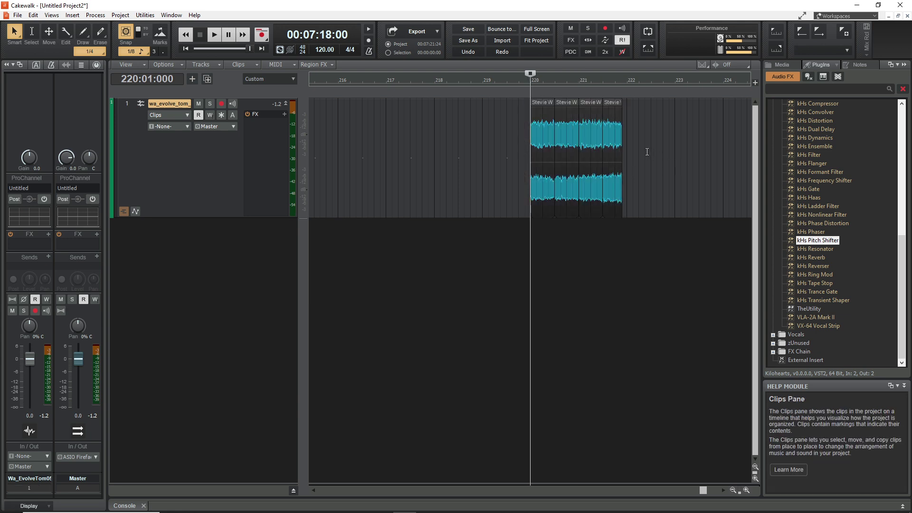
left_click(527, 157)
left_click_drag(527, 157, 625, 157)
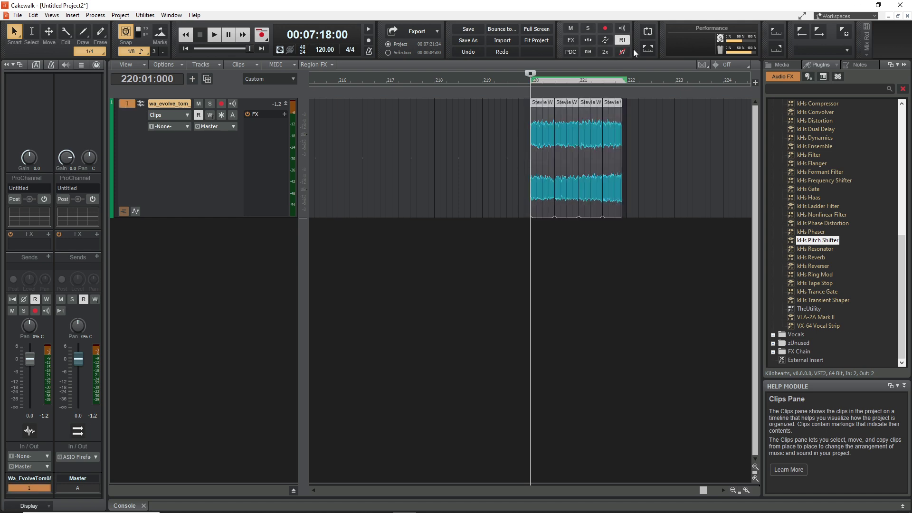
left_click(648, 31)
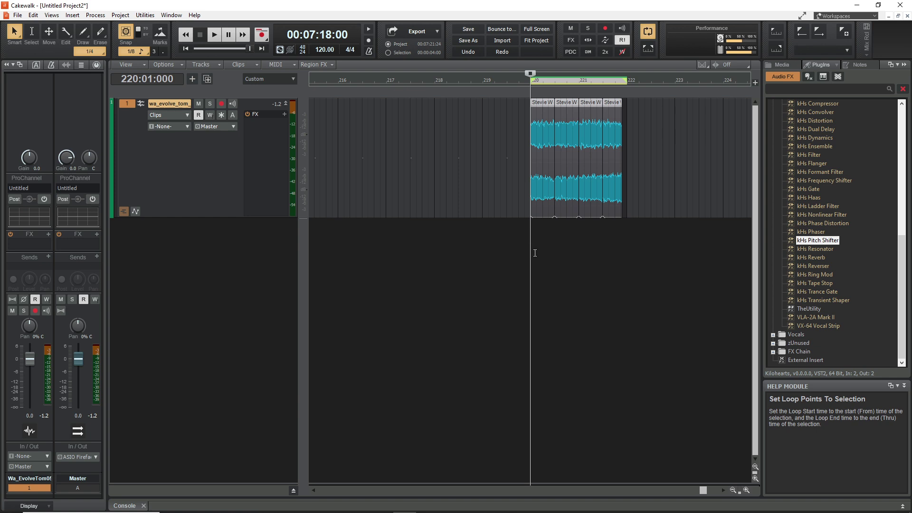
key("space")
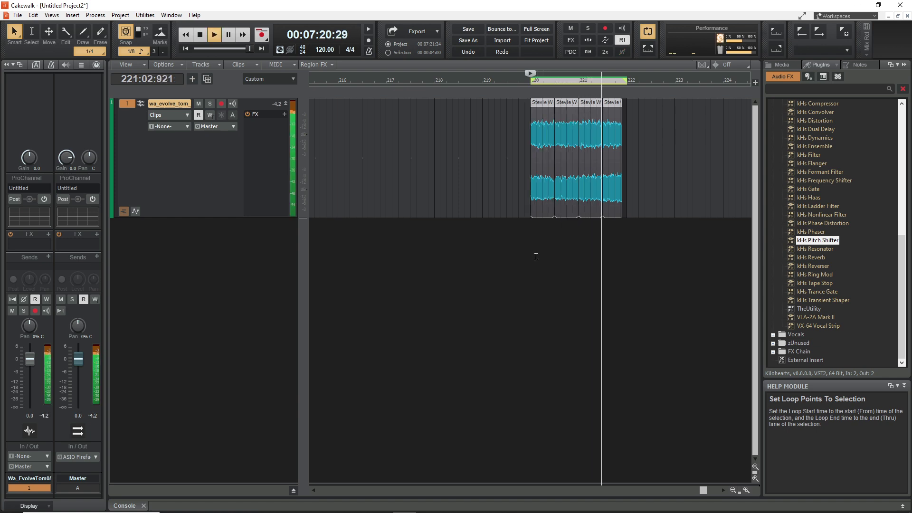
key("space")
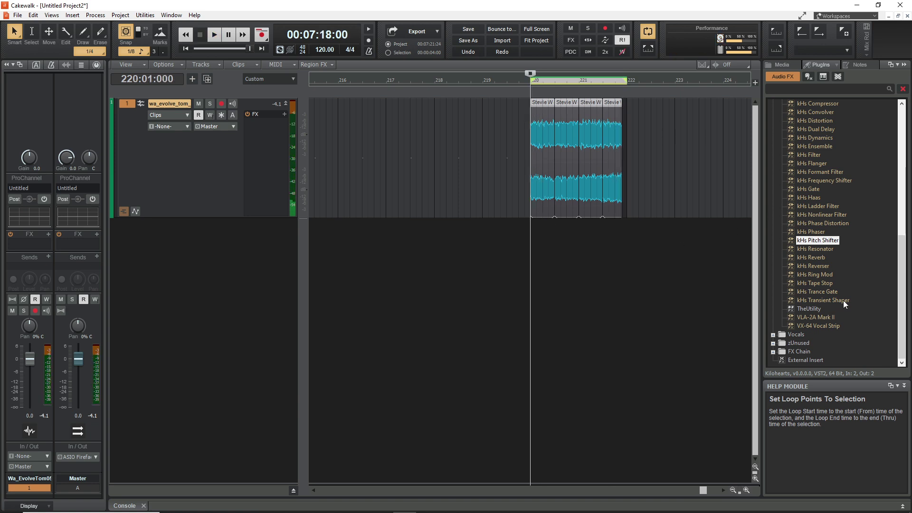
- Add kHs Pitch Shifter to the first short clip and raise it to +7.00 semitones
left_click_drag(818, 240, 553, 170)
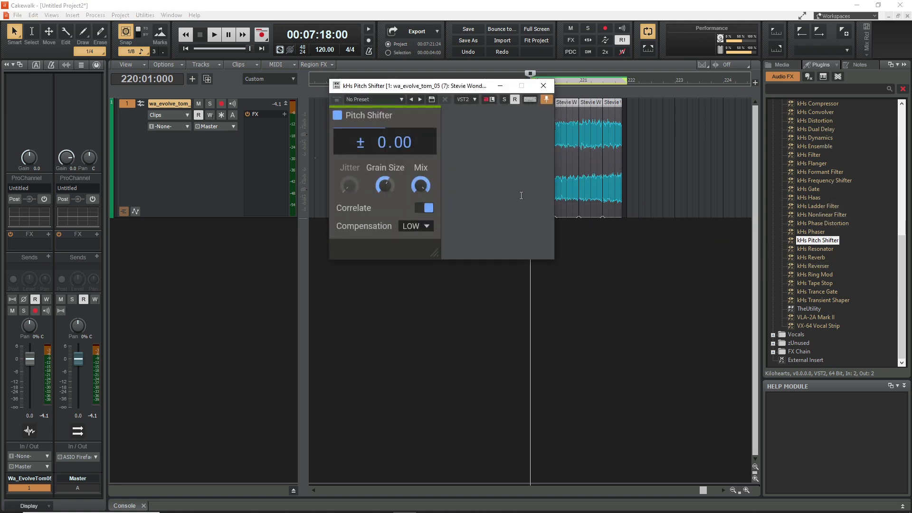
left_click_drag(438, 88, 416, 175)
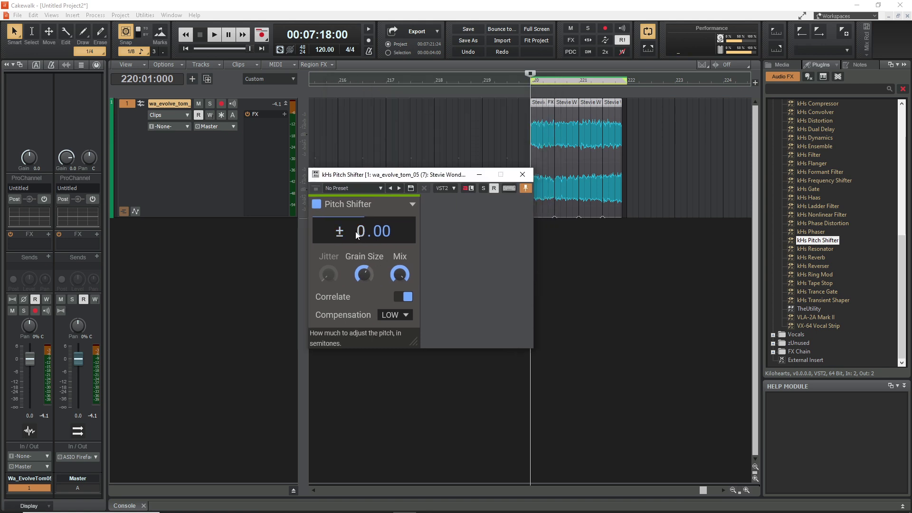
mouse_move(365, 231)
left_mouse_down()
mouse_move(366, 203)
mouse_move(364, 234)
mouse_move(365, 224)
left_mouse_up()
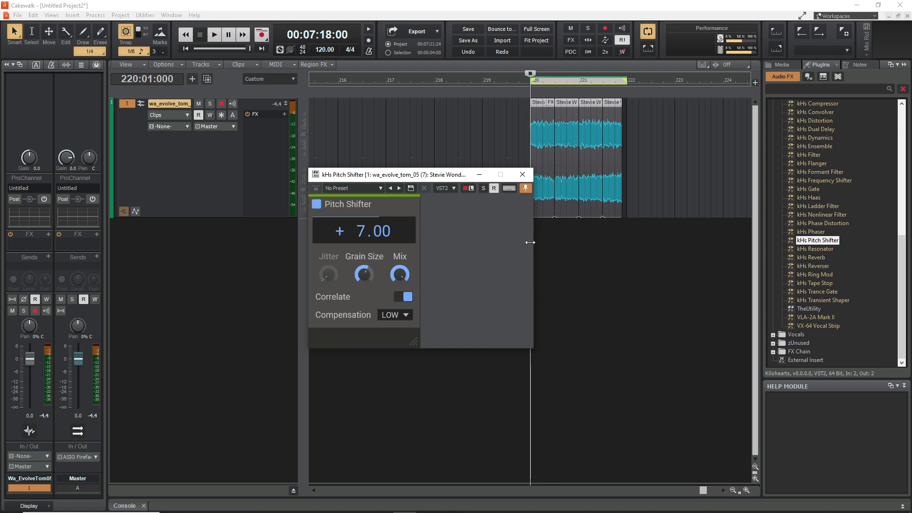
- Drop a second kHs Pitch Shifter onto the second short clip
left_click_drag(380, 175, 531, 252)
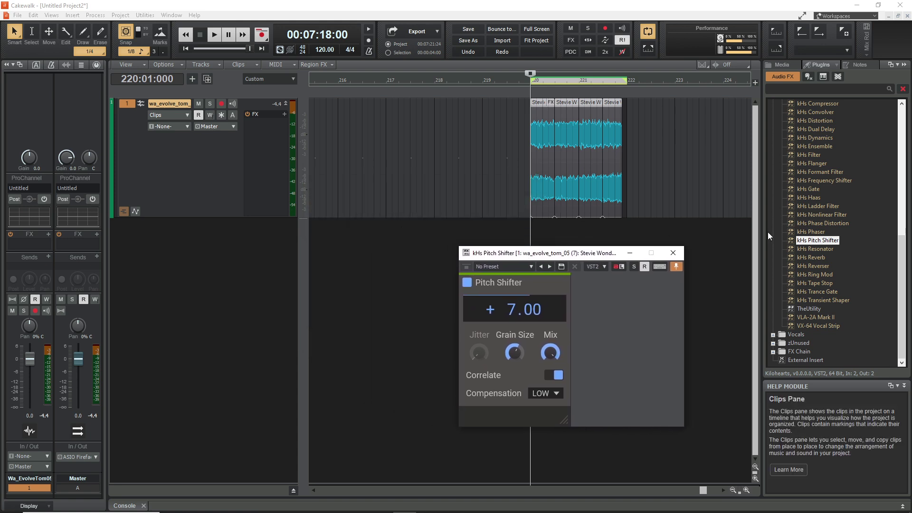
left_click_drag(813, 240, 575, 178)
left_click_drag(391, 84, 640, 264)
- Raise the second clip's pitch to +4.00 semitones and audition the loop
left_click_drag(641, 316, 641, 297)
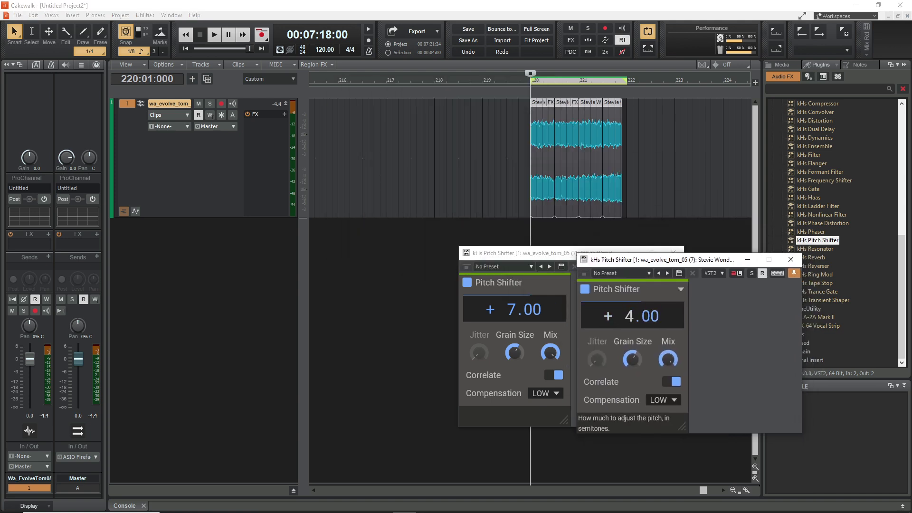
key("space")
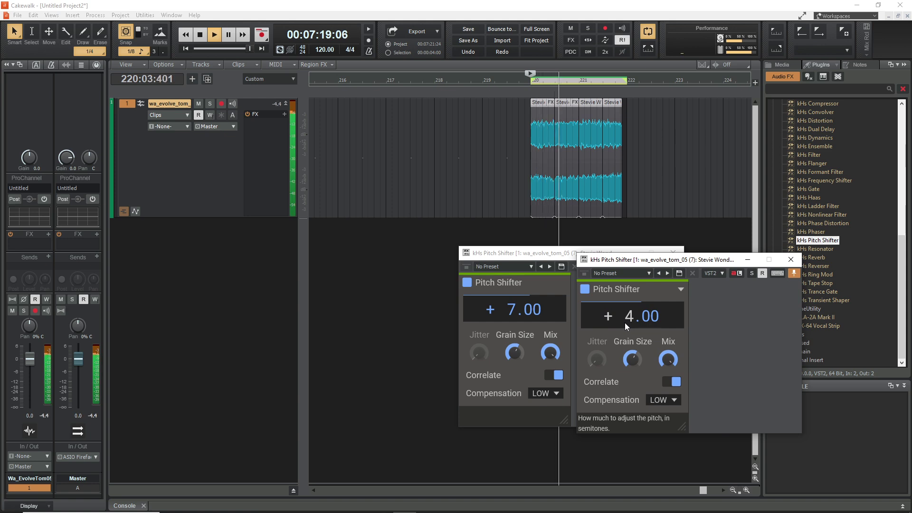
key("space")
- Add kHs Pitch Shifter to the third clip, shift it down, close it, and replay the loop
left_click_drag(818, 240, 576, 207)
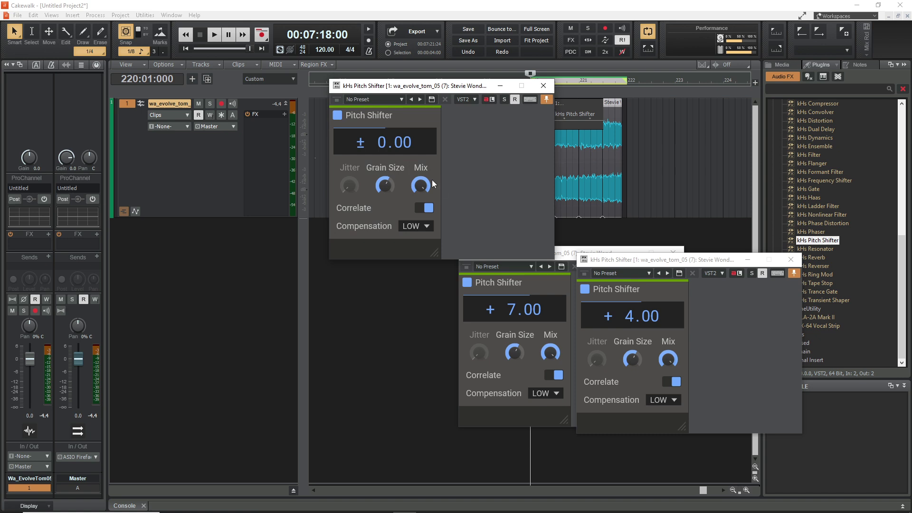
scroll(385, 142, "down", 6)
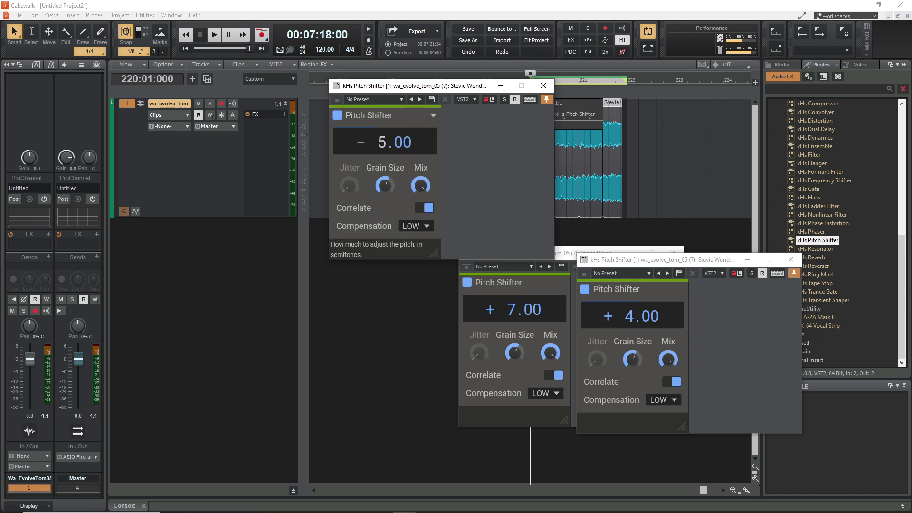
scroll(385, 142, "down", 1)
left_click(543, 85)
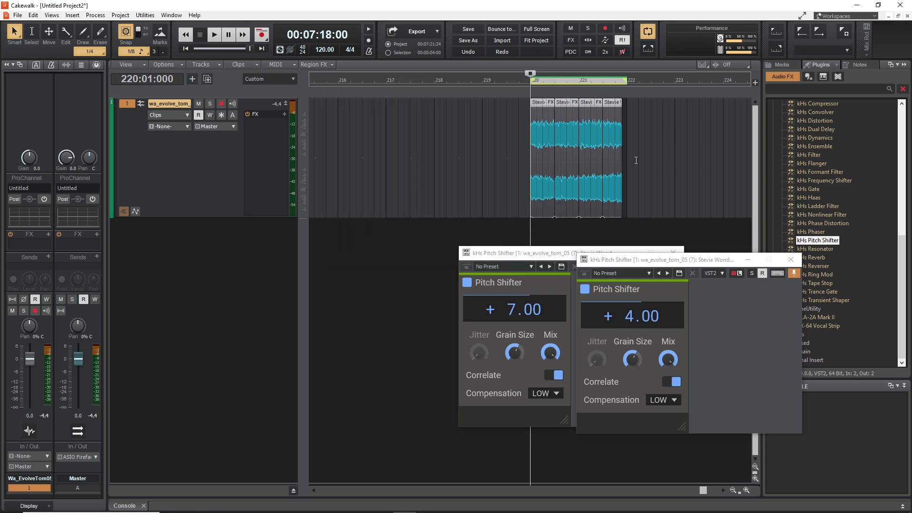
key("space")
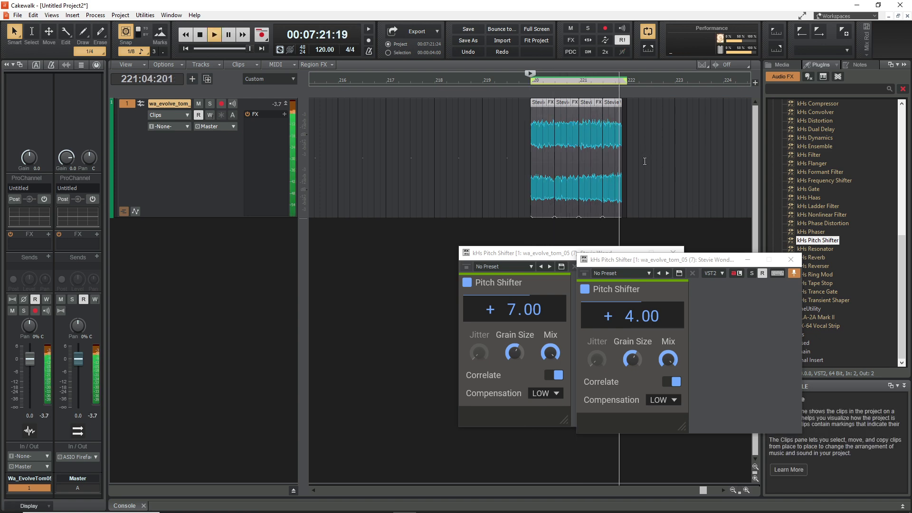
key("space")
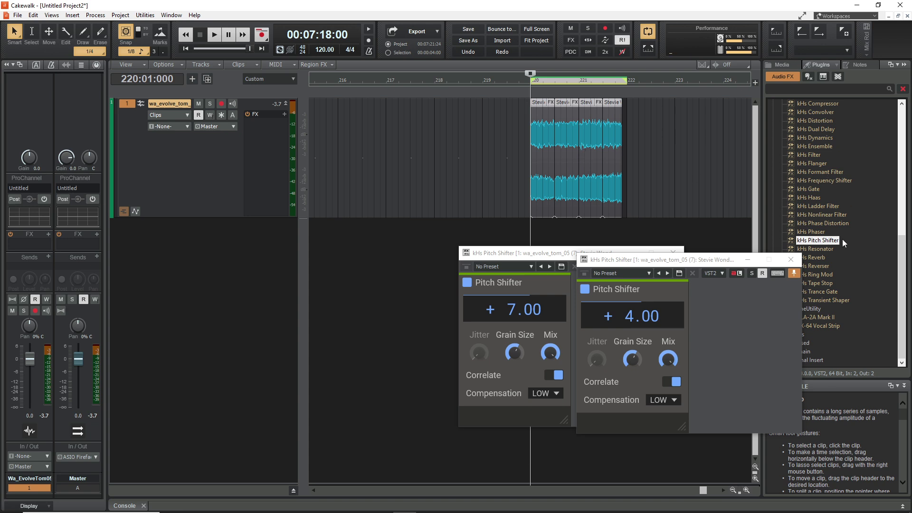
scroll(843, 239, "up", 3)
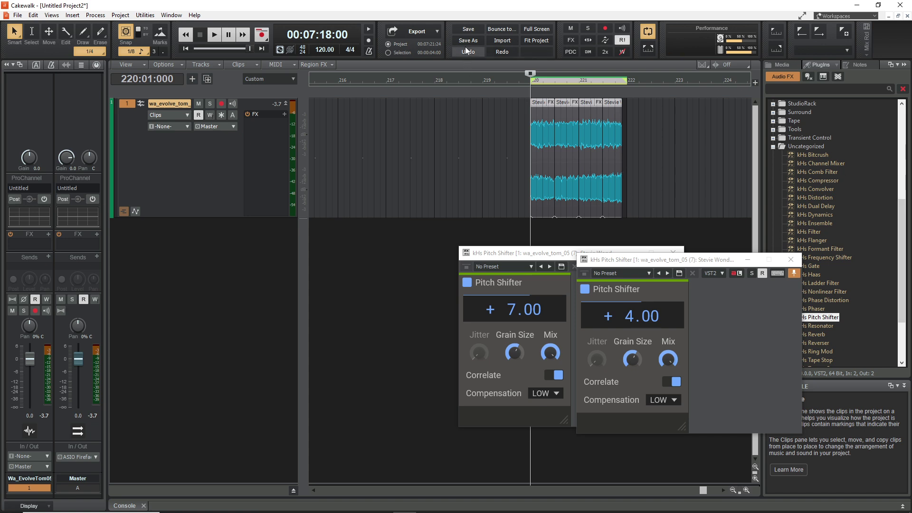
- Undo the three pitch-shifter and split edits, then play the clip's end
left_click(483, 47)
left_click(484, 47)
left_click(485, 47)
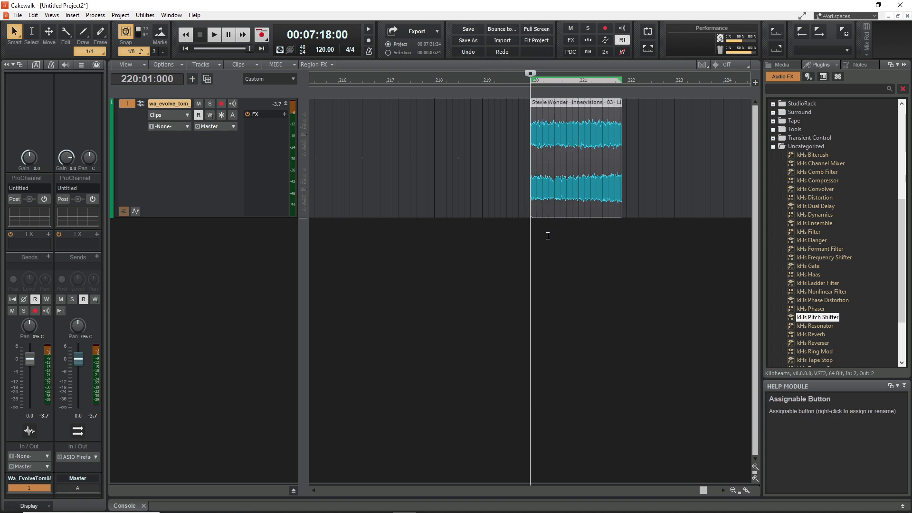
key("space")
key("space")
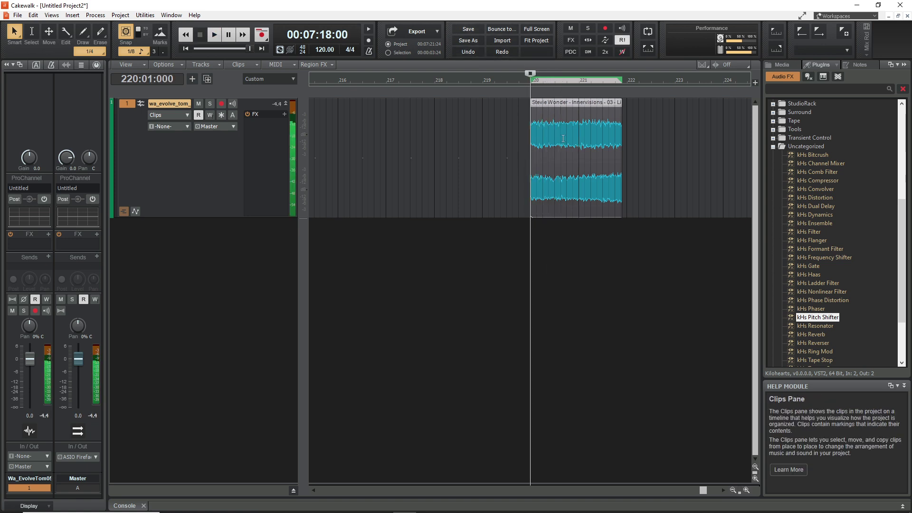
- Split the ending clip at 07:19, 07:20 and 07:21
left_click(554, 138)
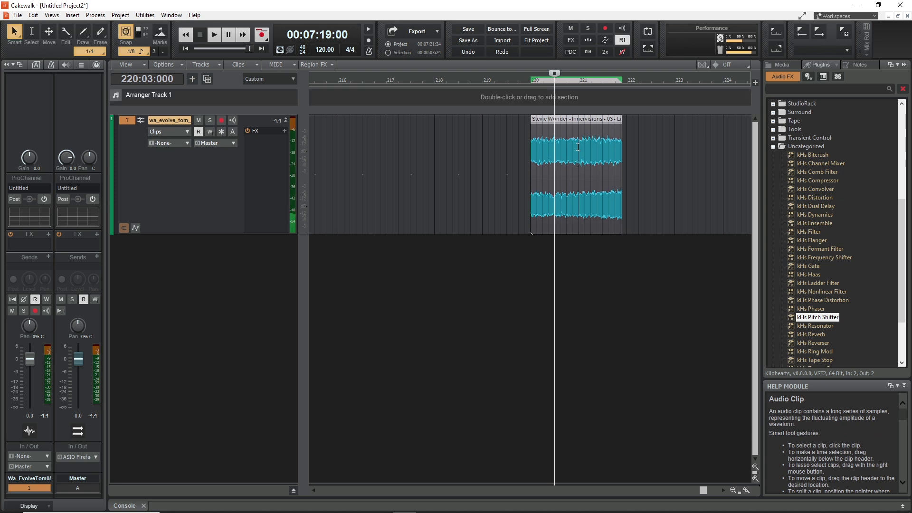
key("s")
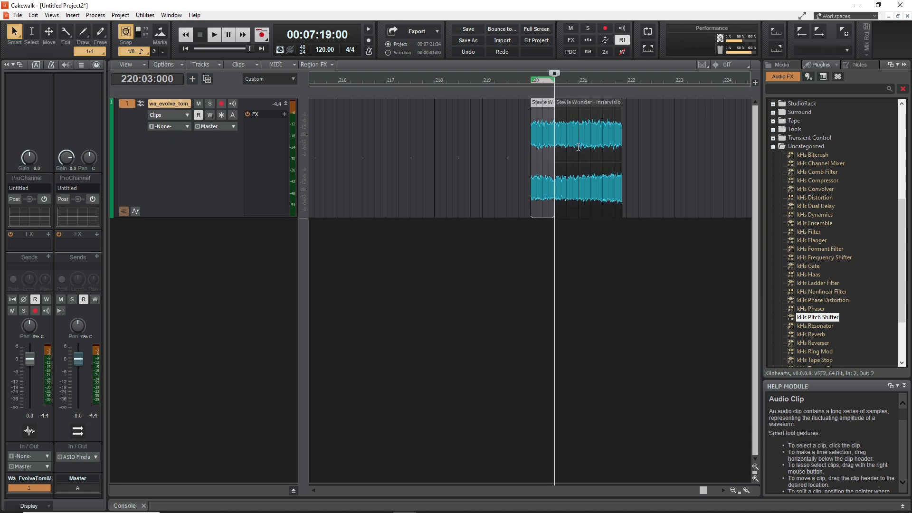
left_click(579, 147)
key("s")
left_click(602, 152)
key("s")
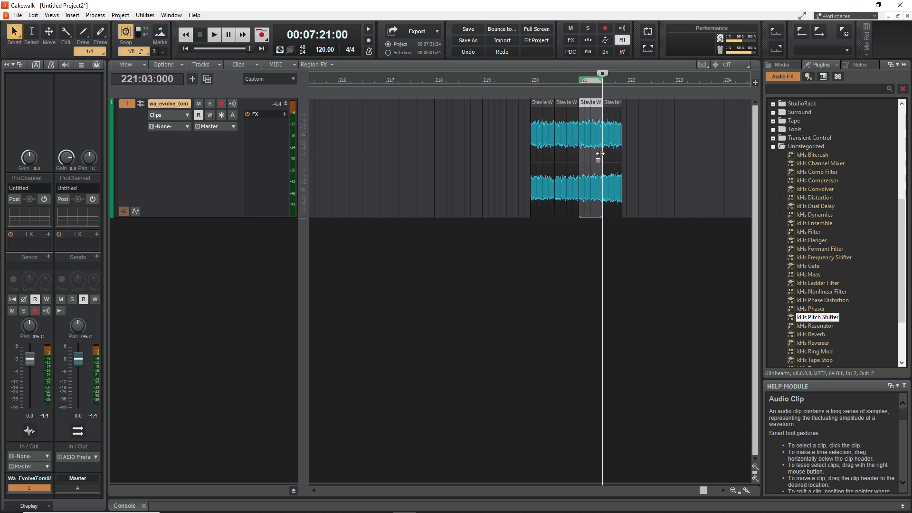
- Select the first short clip and open the Process menu
left_click(460, 210)
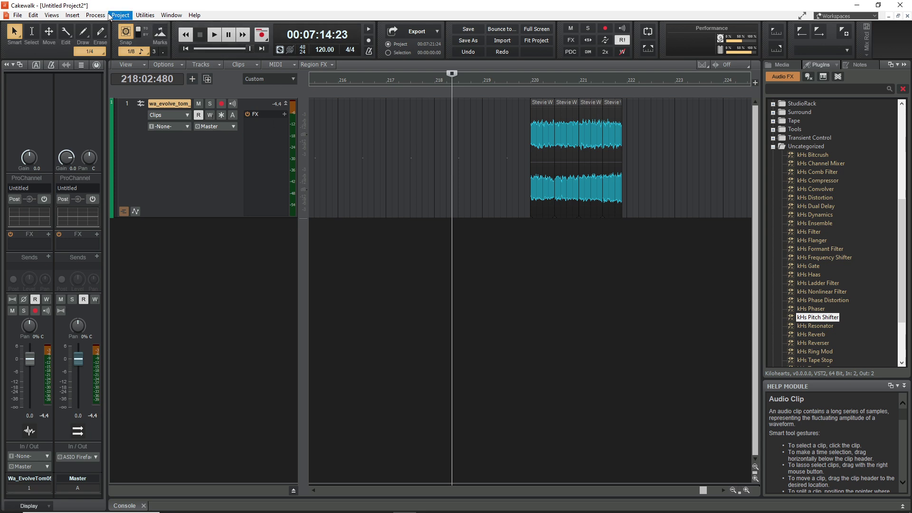
left_click(537, 149)
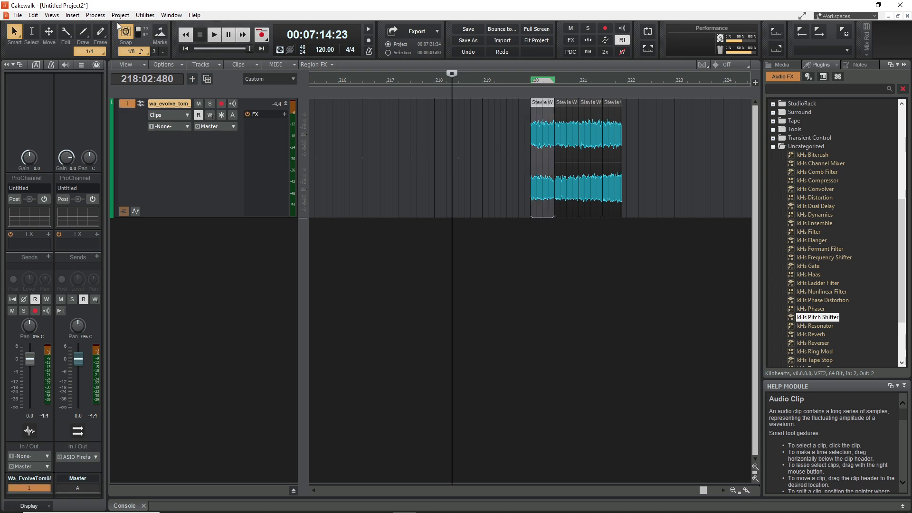
left_click(95, 15)
- Transpose the first short clip with an Amount of 7
left_click(102, 61)
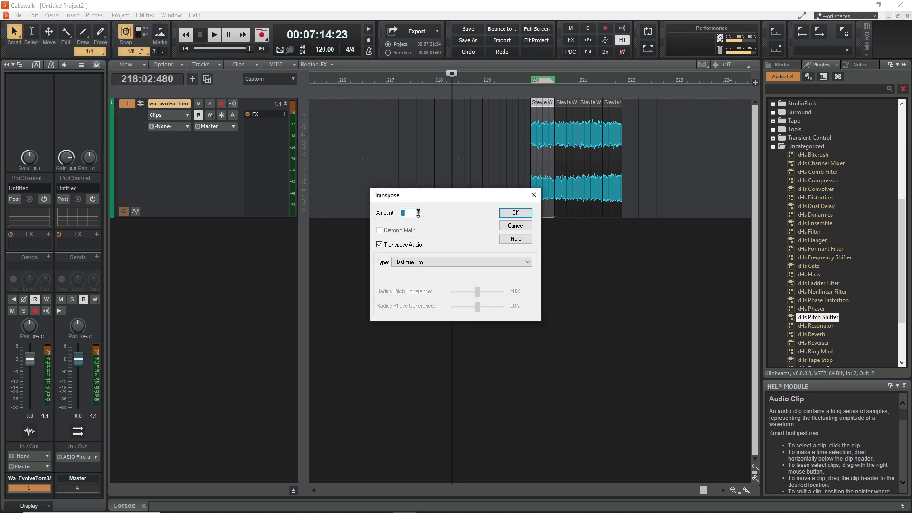
type("8")
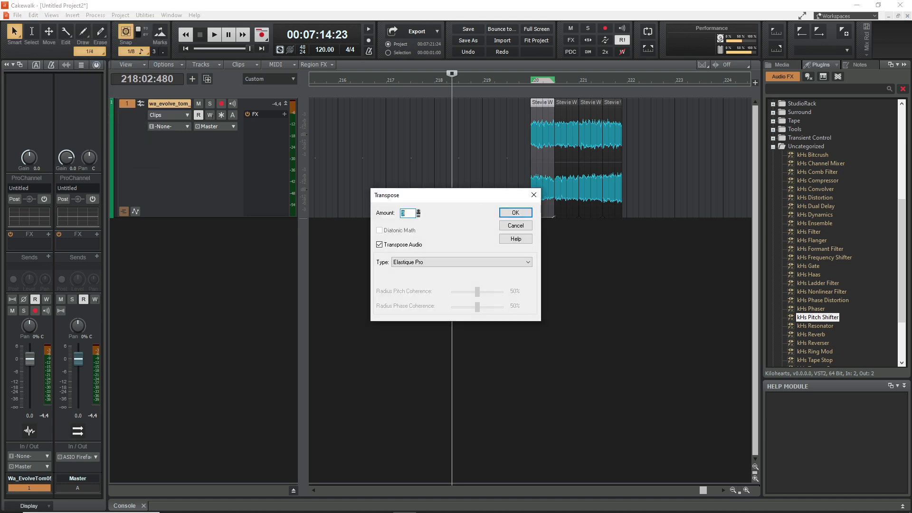
left_click(418, 211)
left_click_drag(419, 211, 419, 215)
left_click(418, 211)
left_click(511, 215)
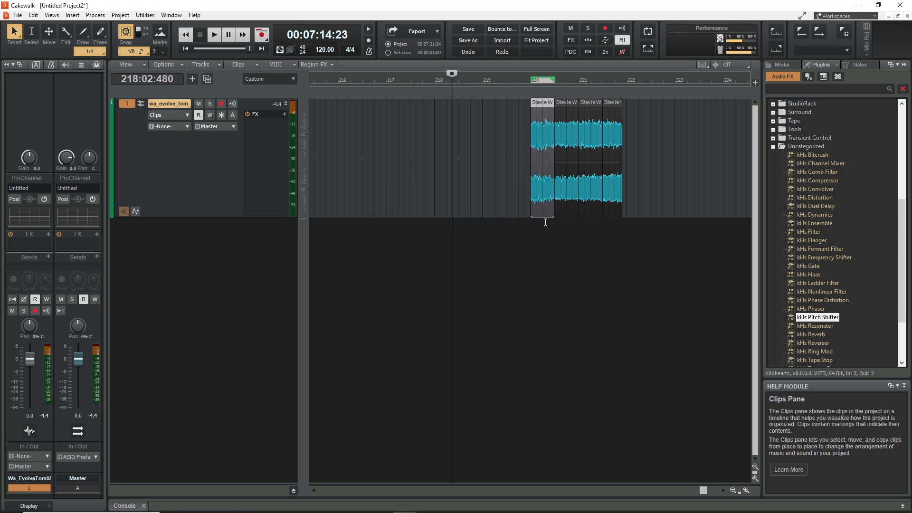
- Play back the transposed section from bar 220
left_click(532, 230)
key("space")
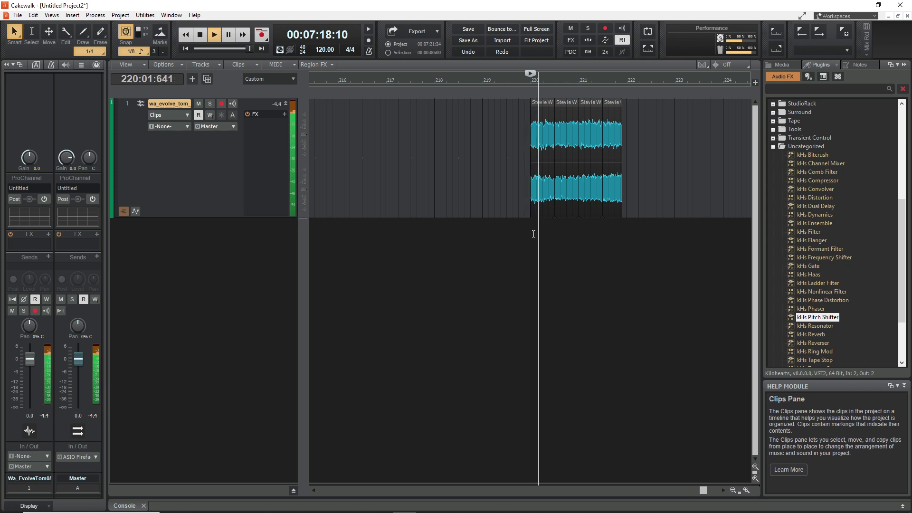
key("space")
key("space")
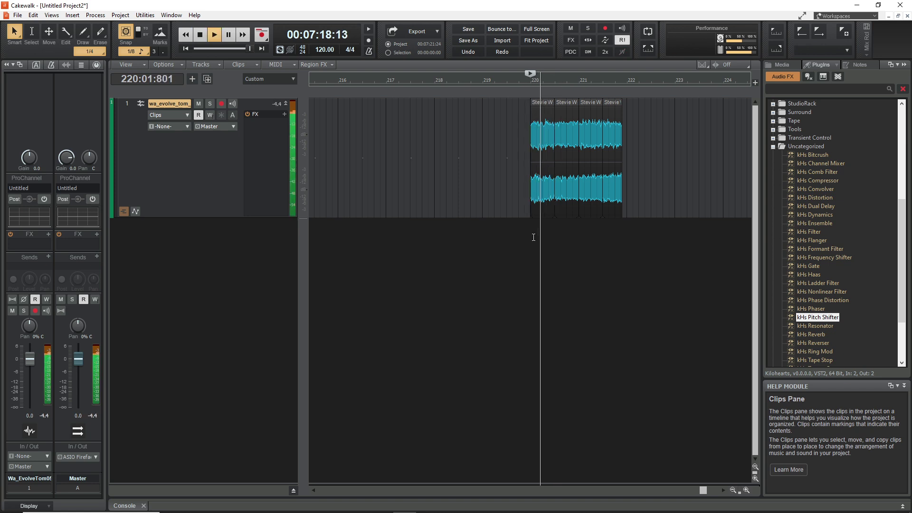
key("space")
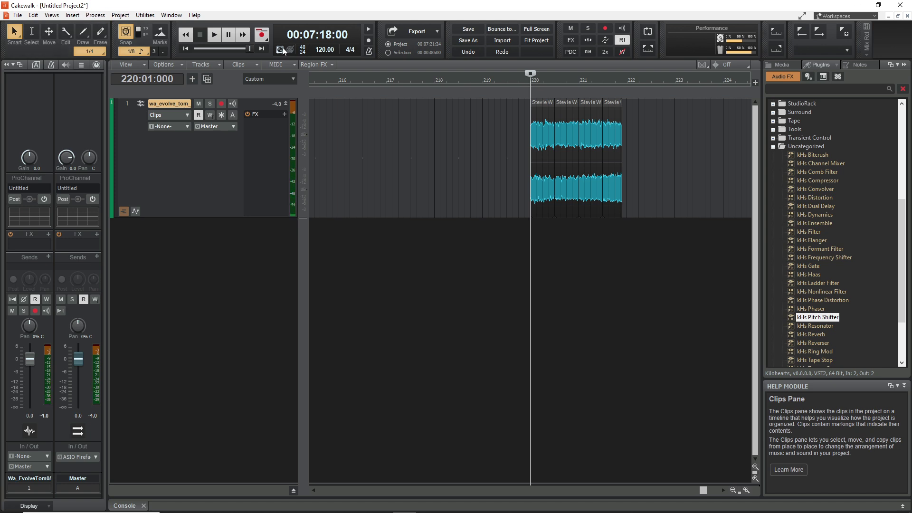
- Reopen Transpose for the first clip, try 4 then return to 7, and toggle Transpose Audio off and on
left_click(543, 142)
left_click(95, 15)
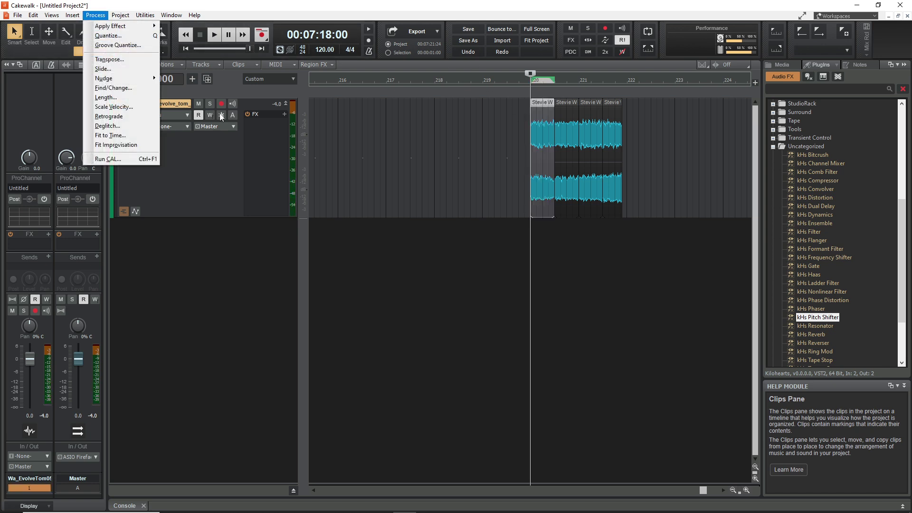
left_click(127, 60)
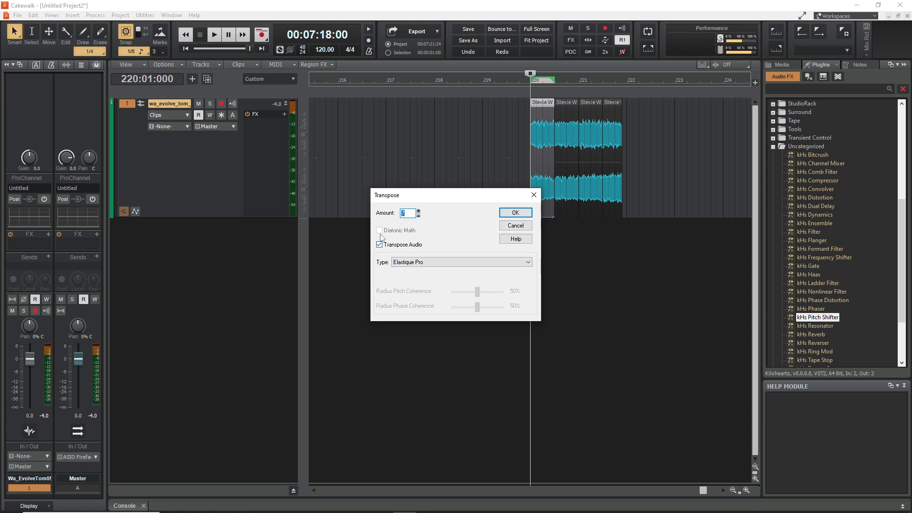
left_click(419, 216)
left_click(418, 216)
left_click(418, 216)
left_click(419, 211)
left_click(419, 211)
left_click(419, 210)
left_click(379, 244)
left_click(379, 244)
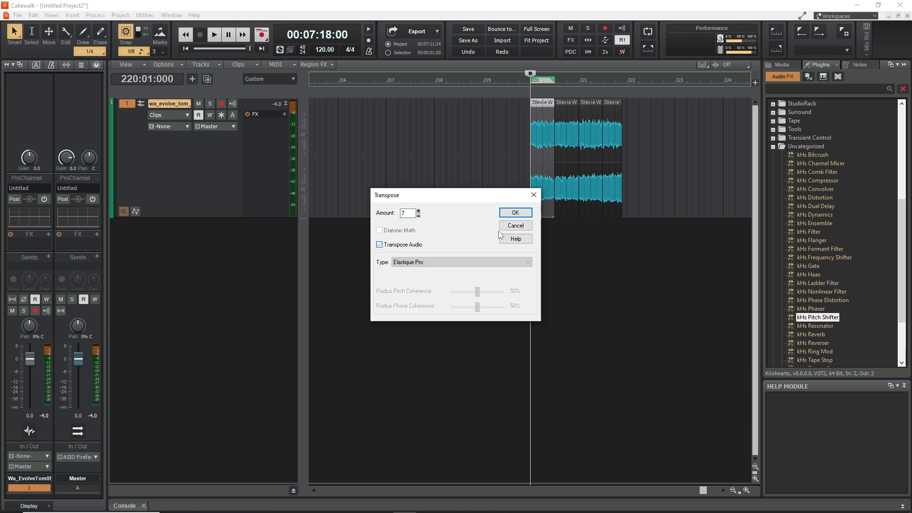
- Cancel the transpose and add kHs Pitch Shifter to the first short clip, pitch -0.75
left_click(515, 225)
left_click_drag(822, 318, 550, 136)
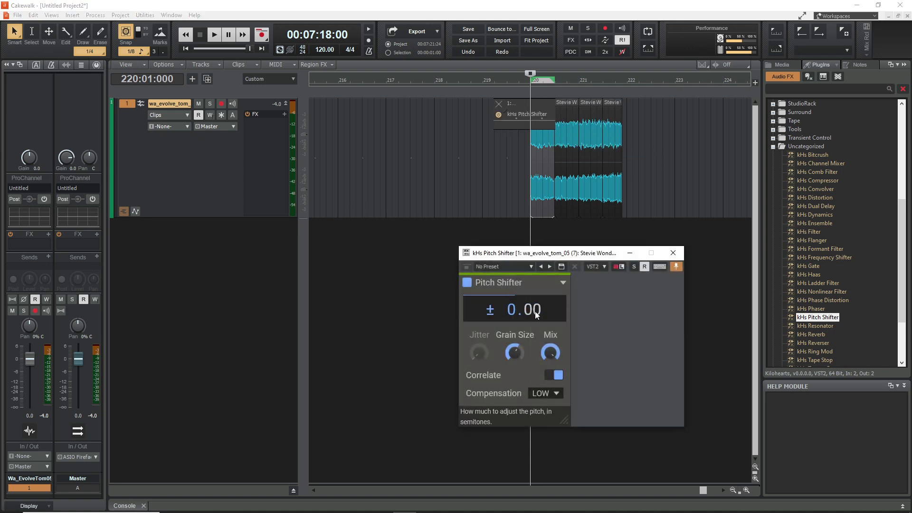
left_click_drag(535, 312, 535, 318)
- Audition the pitch-shifted clip, then close the kHs Pitch Shifter window
key("space")
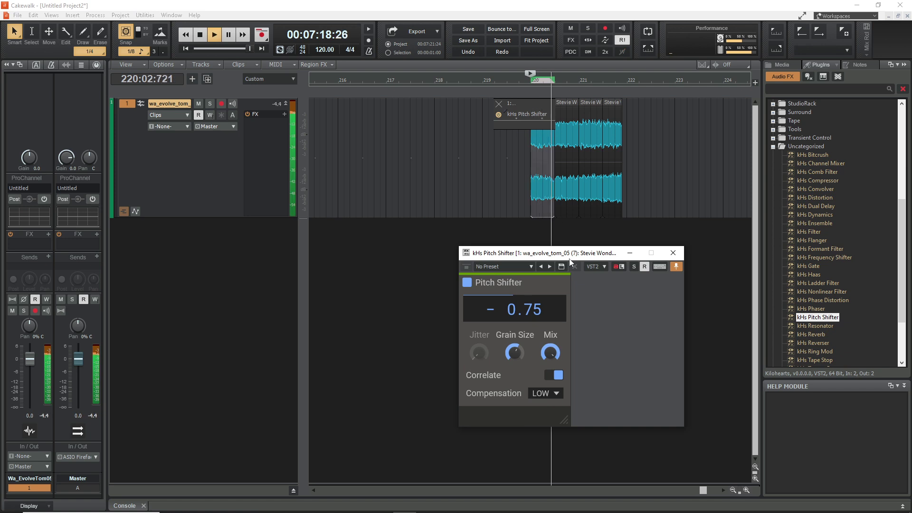
key("space")
left_click(673, 252)
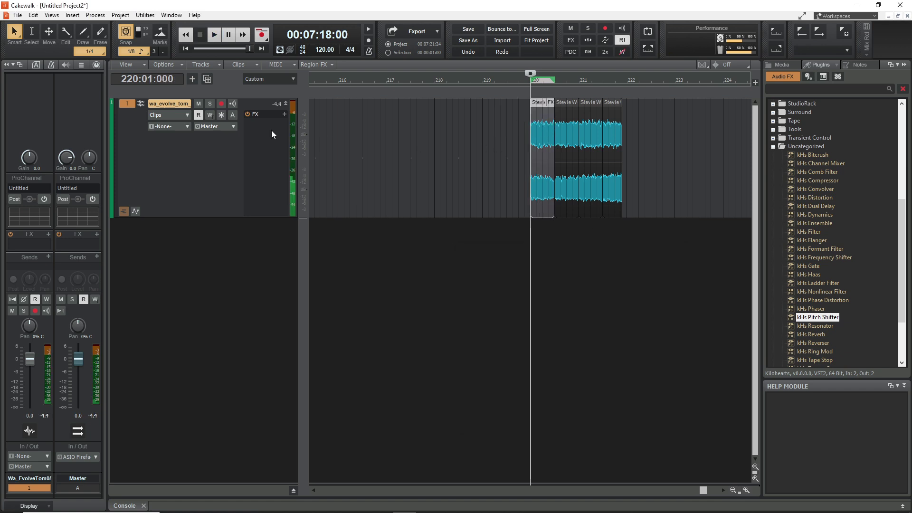
- Show the clip's kHs Pitch Shifter Pitch automation envelope via the Edit Filter's Clip Automation
left_click(186, 115)
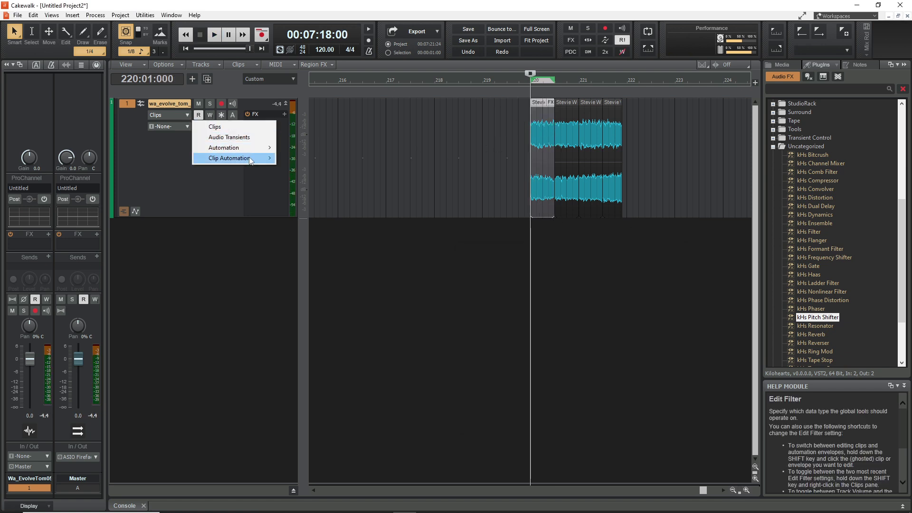
mouse_move(256, 158)
mouse_move(315, 183)
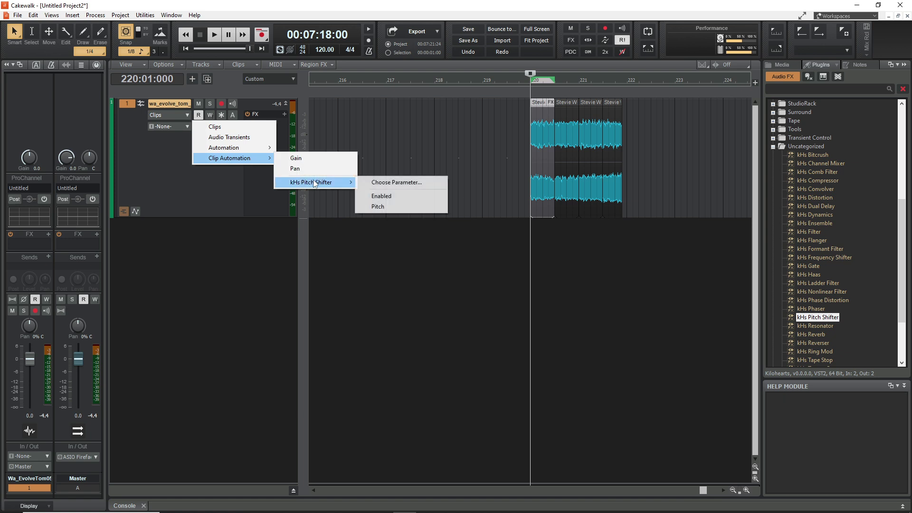
left_click(403, 205)
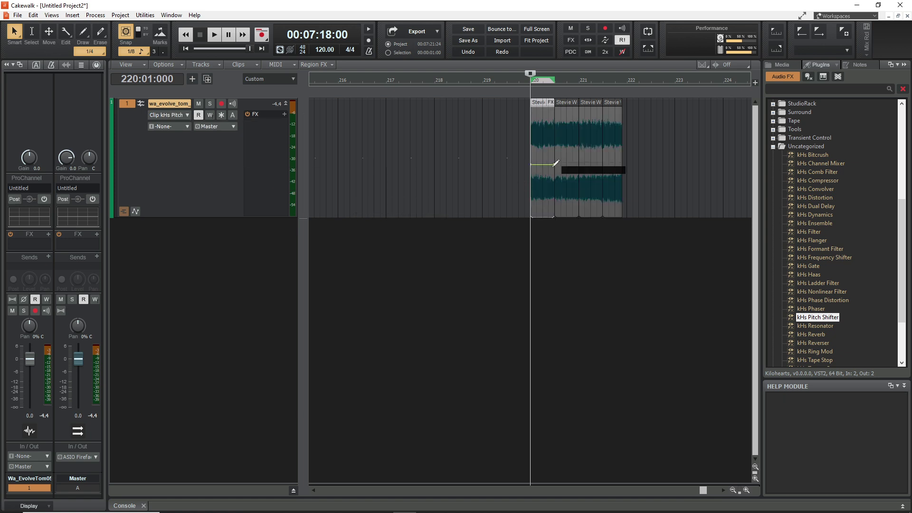
- Adjust the Pitch envelope node, audition it, and settle it at 47%
left_click_drag(554, 163, 550, 141)
key("space")
key("space")
key("space")
key("space")
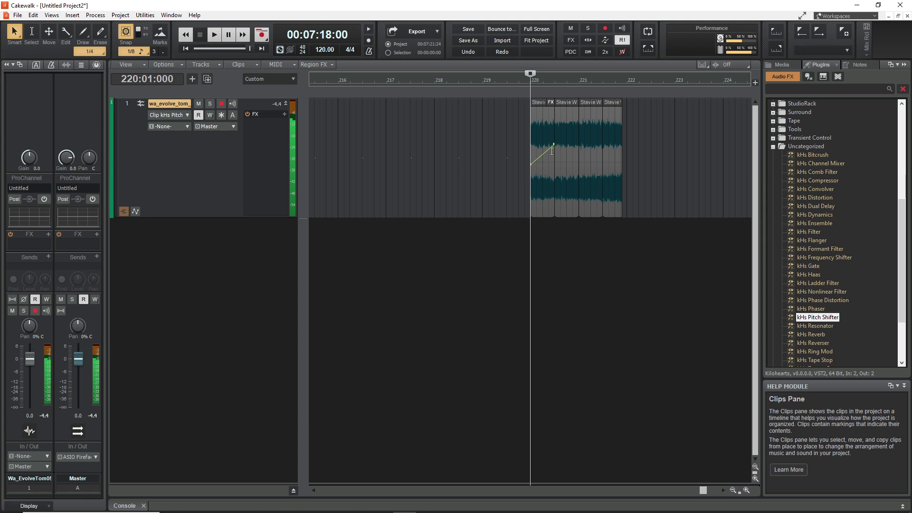
left_click_drag(555, 143, 554, 164)
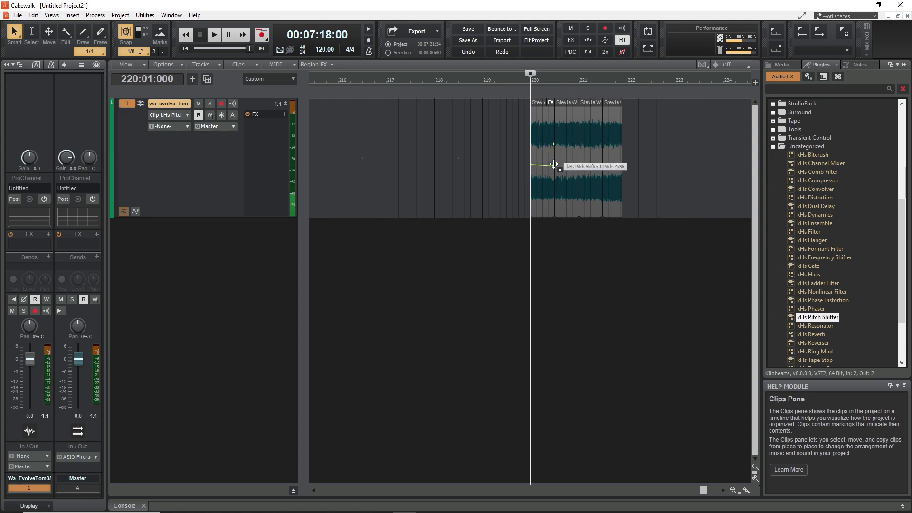